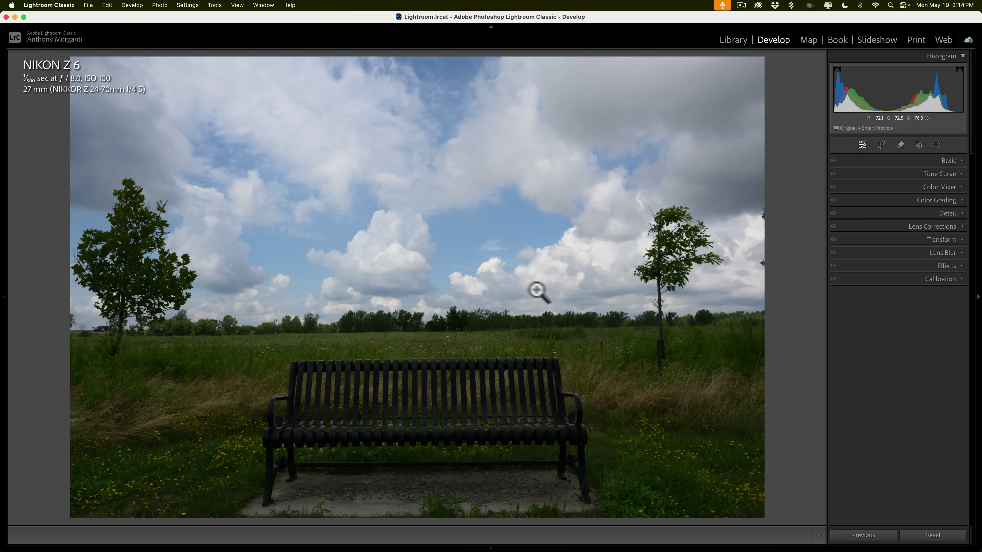
Step: Apply Upright Auto in the Transform panel to level the bench photo's perspective
click(931, 240)
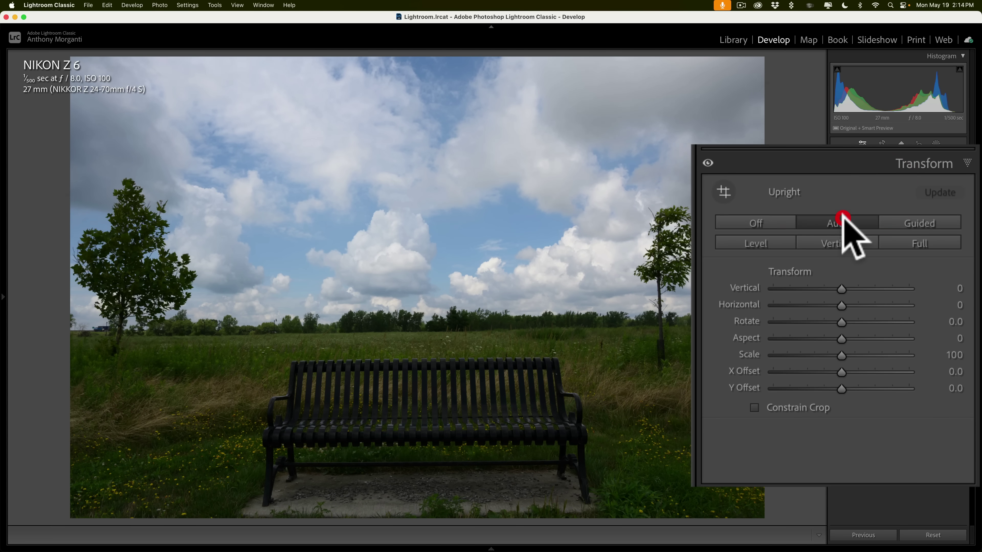
click(843, 221)
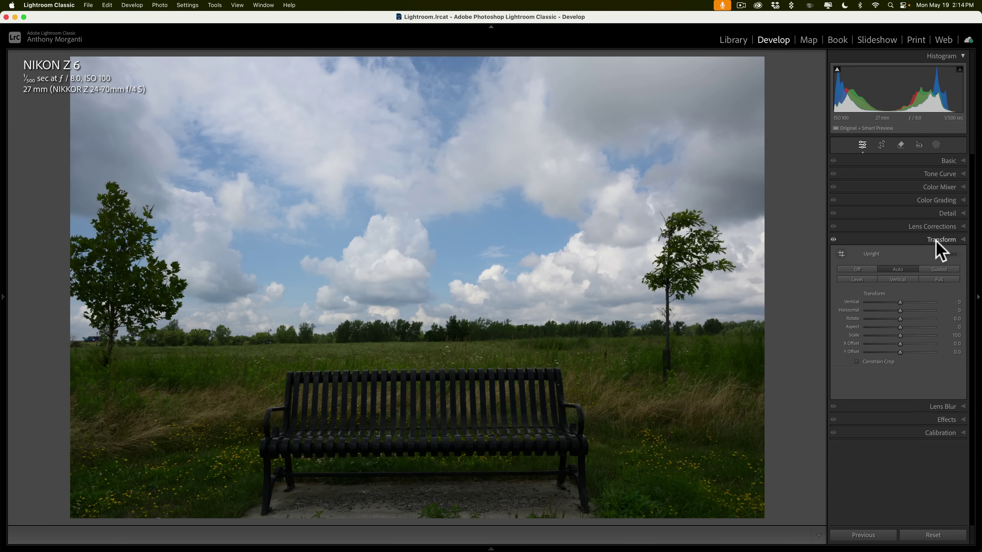
click(937, 241)
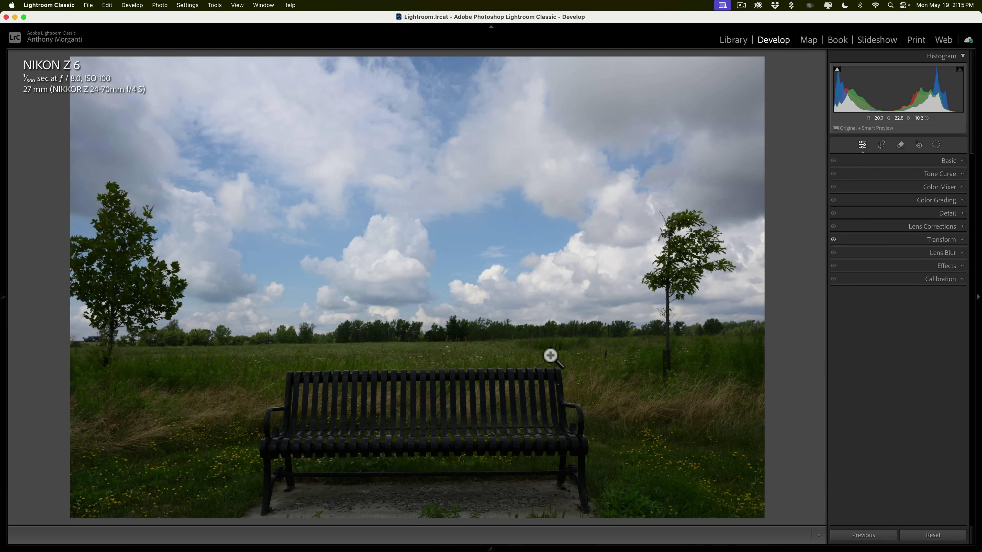
Step: Raise Shadows to +70 in the Basic panel to brighten the grass and bench
click(948, 161)
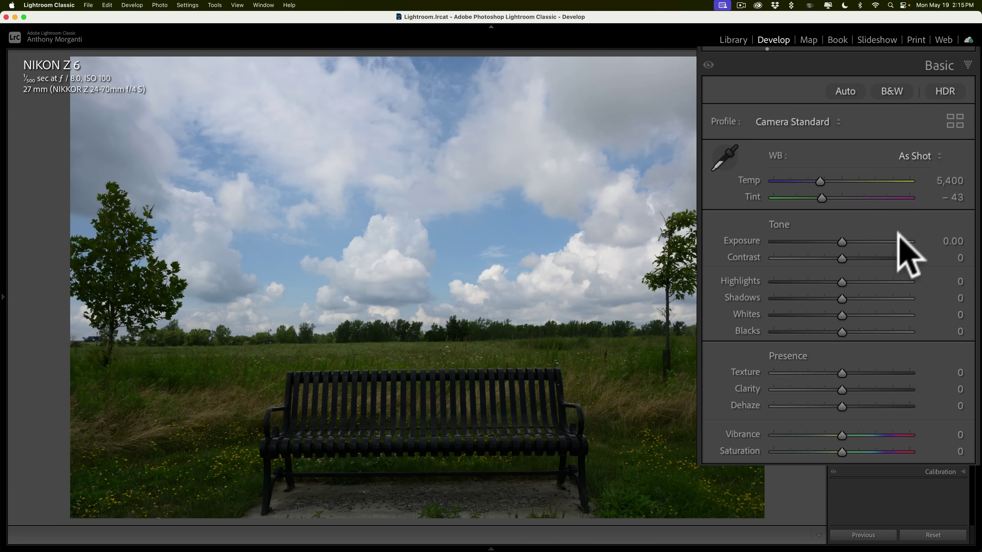
drag(841, 299, 886, 297)
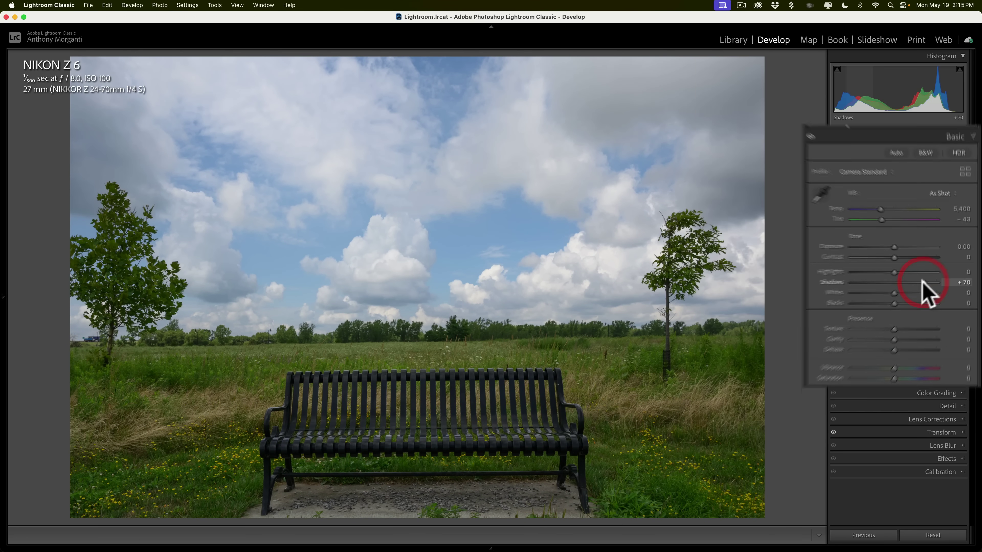
click(950, 162)
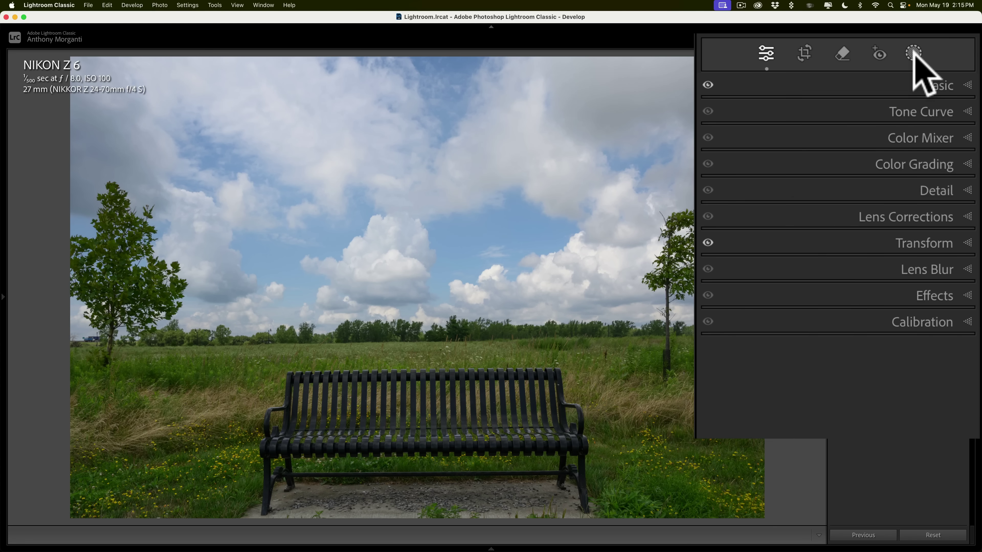
Step: Create a Sky mask and raise its Texture, Clarity and Dehaze
click(936, 145)
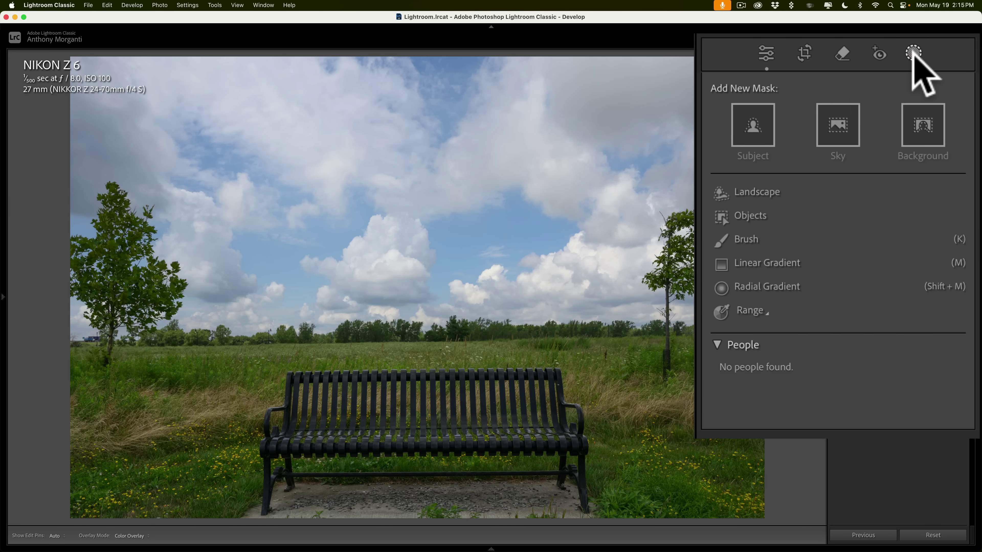
click(831, 110)
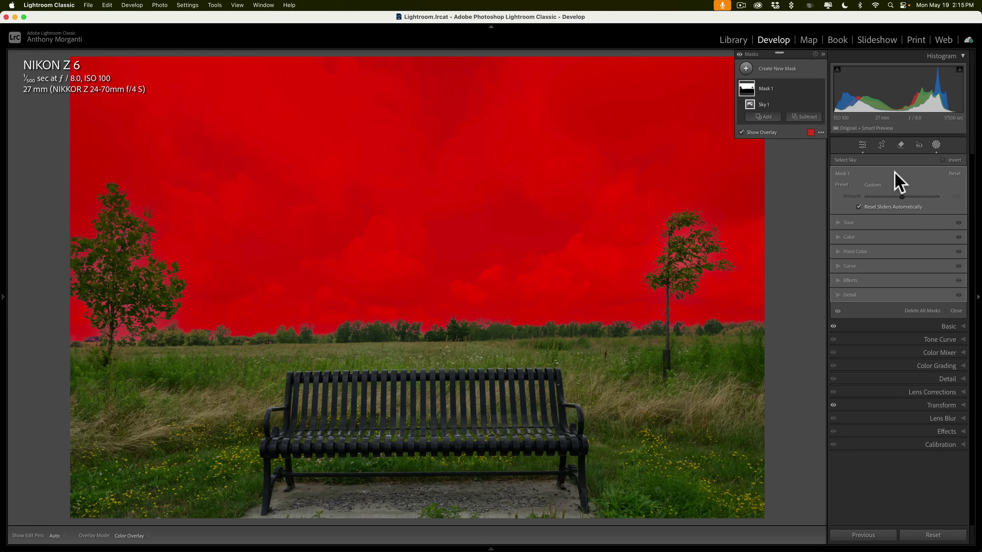
click(808, 300)
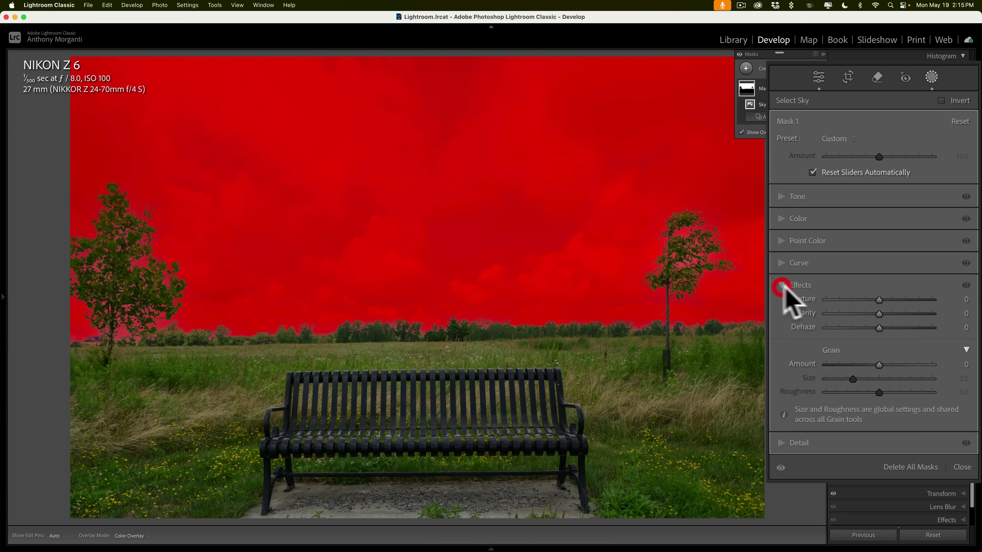
drag(877, 329, 898, 300)
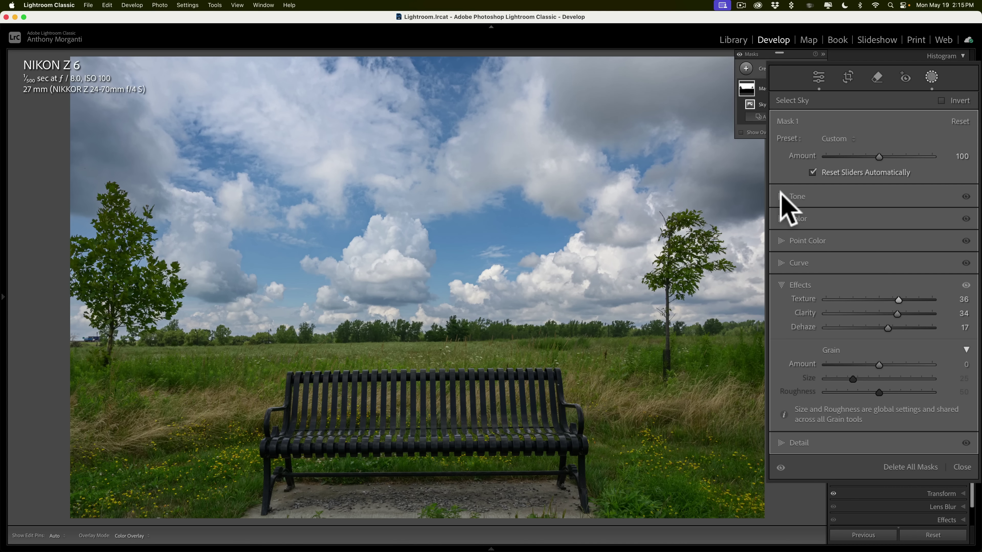
Step: Set the sky mask's tone to Shadows -46, Whites +30 and Blacks -27
click(797, 198)
drag(878, 267, 853, 254)
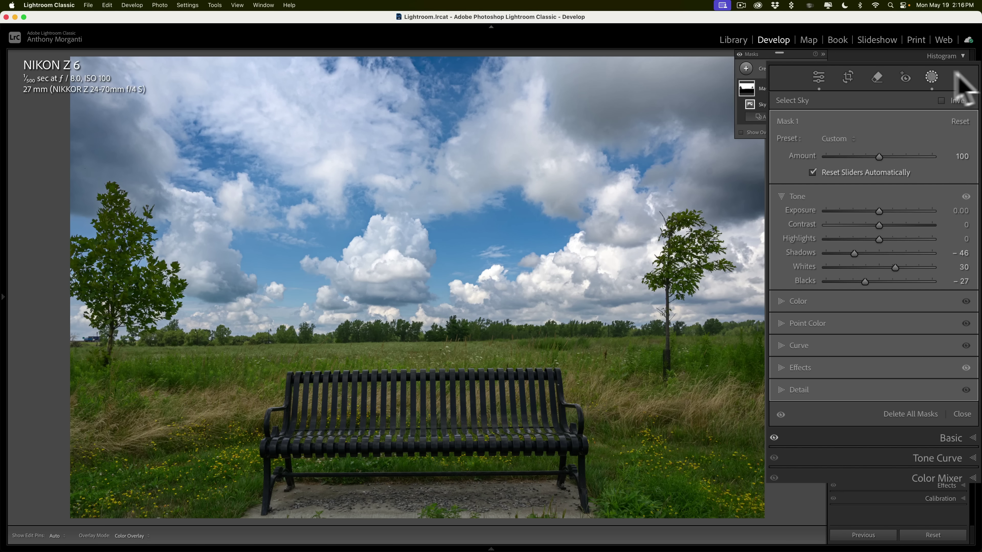
click(931, 78)
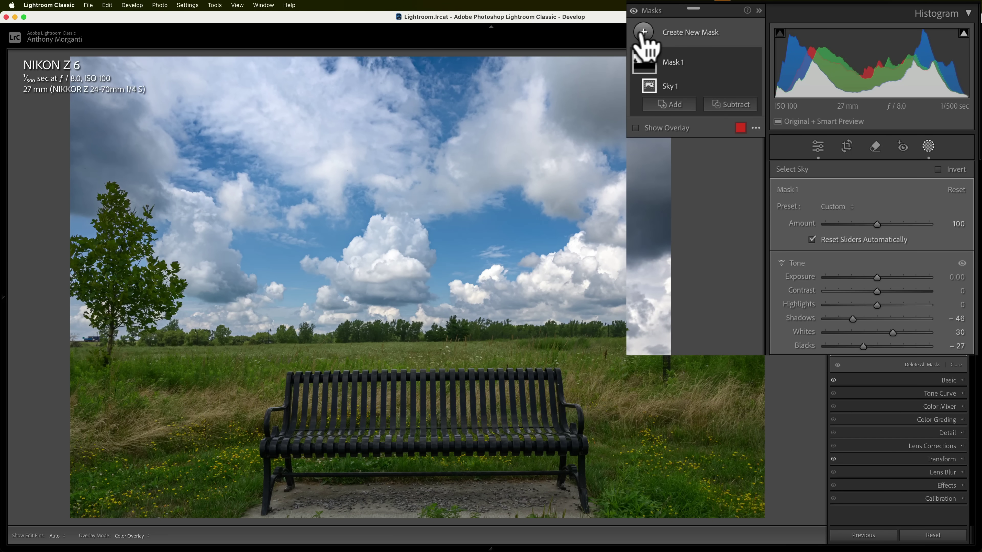
Step: Start a new Select Landscape mask with only Vegetation ticked
click(644, 33)
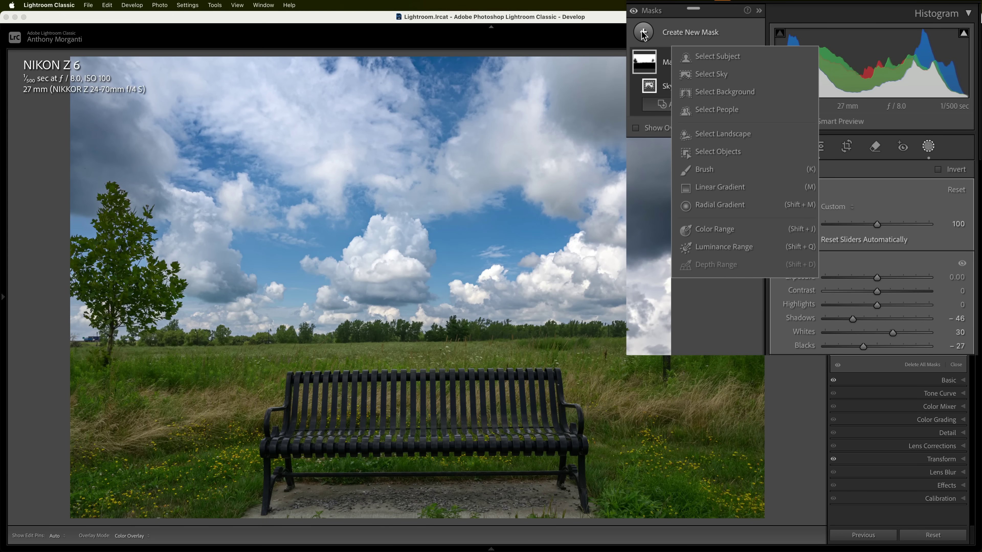
click(717, 132)
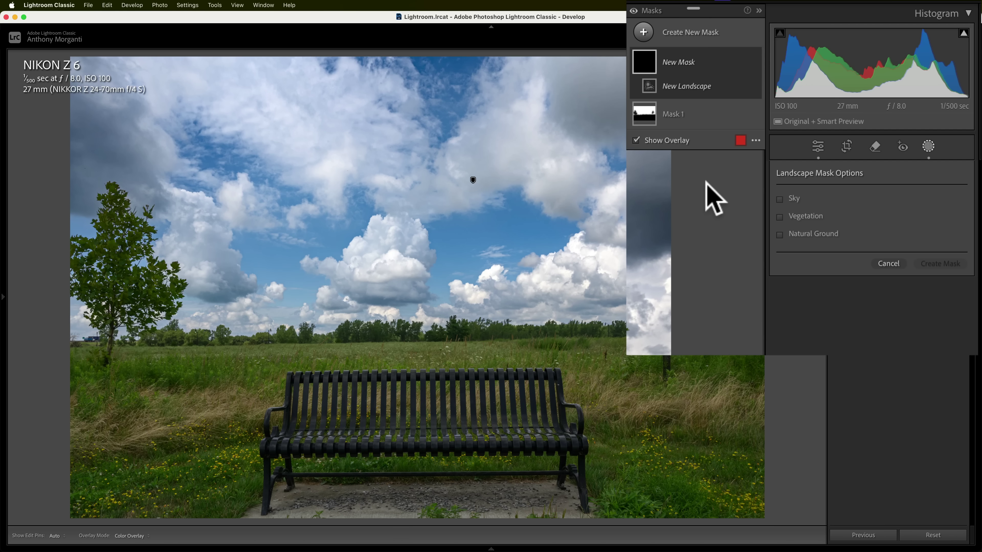
mouse_move(781, 199)
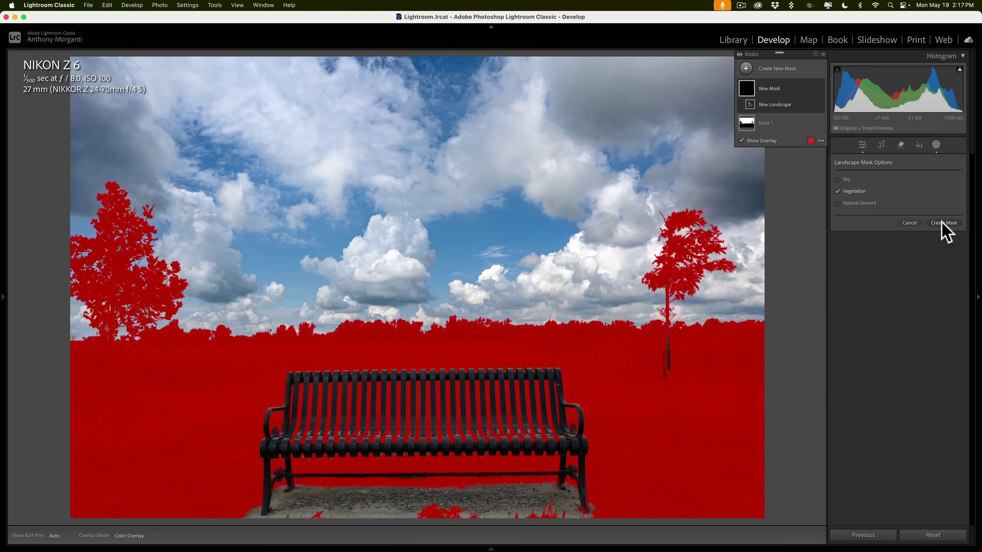
Step: Create the vegetation mask, sample the tan grass in Point Color and brighten it
click(943, 224)
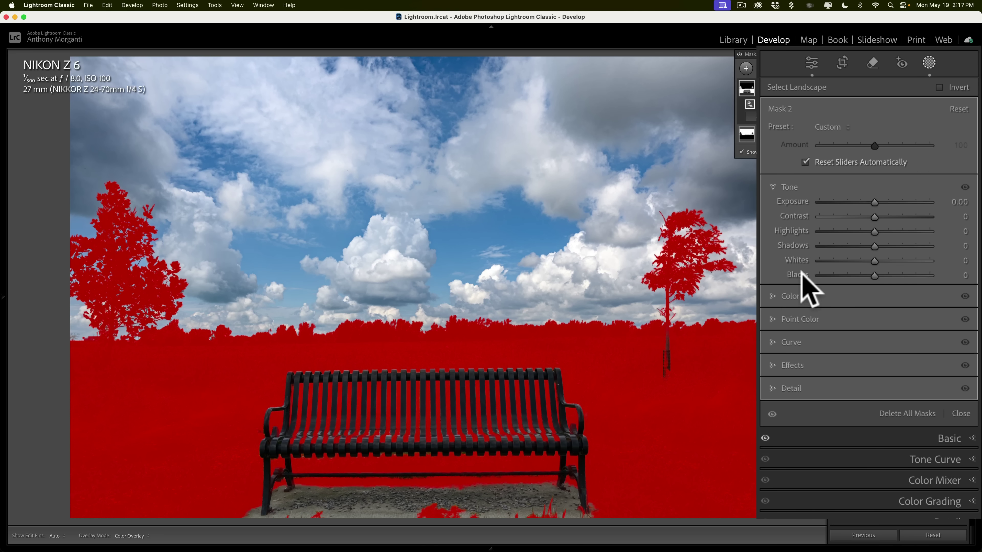
click(771, 320)
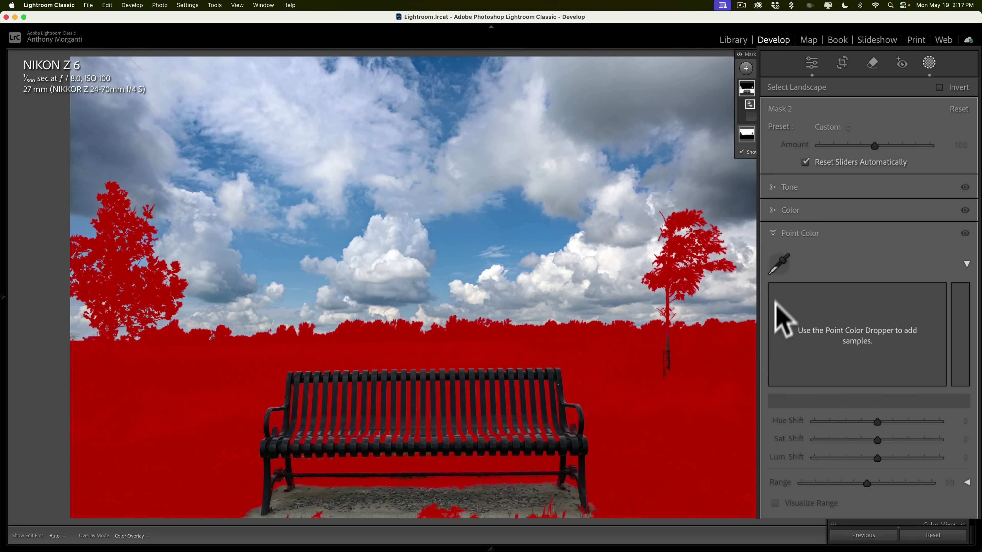
click(779, 264)
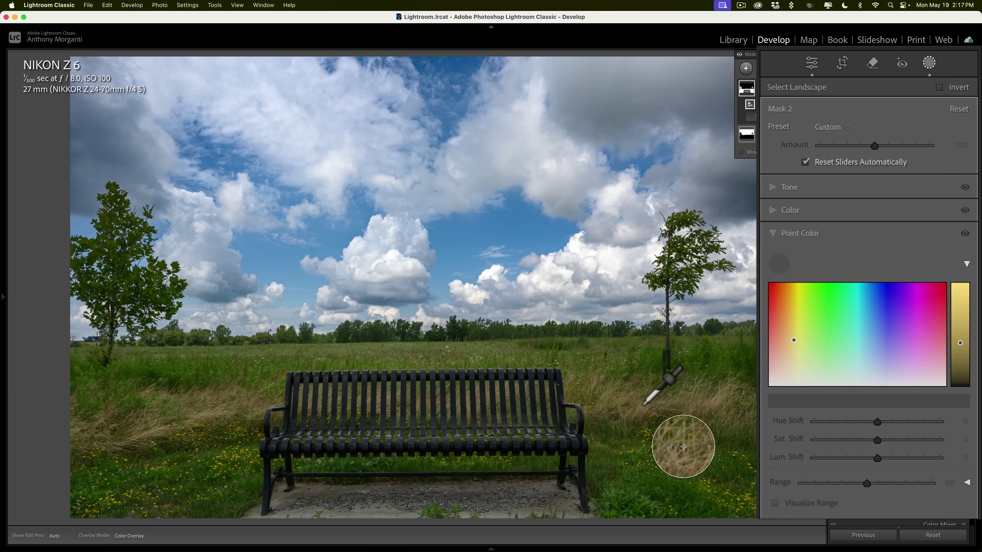
click(683, 445)
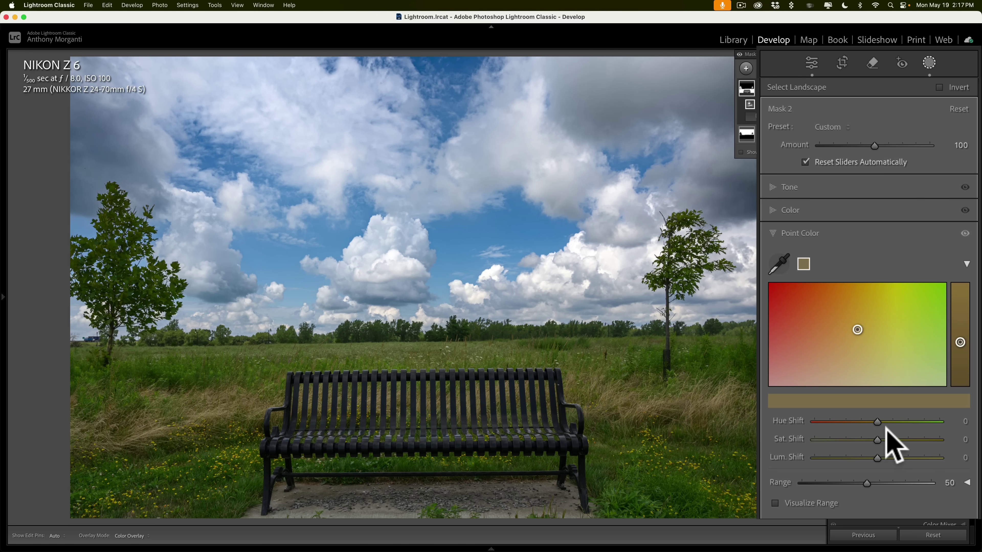
drag(877, 455, 892, 455)
Step: Sample the green grass and set Lum. Shift to -34 for green, +45 for tan
click(779, 264)
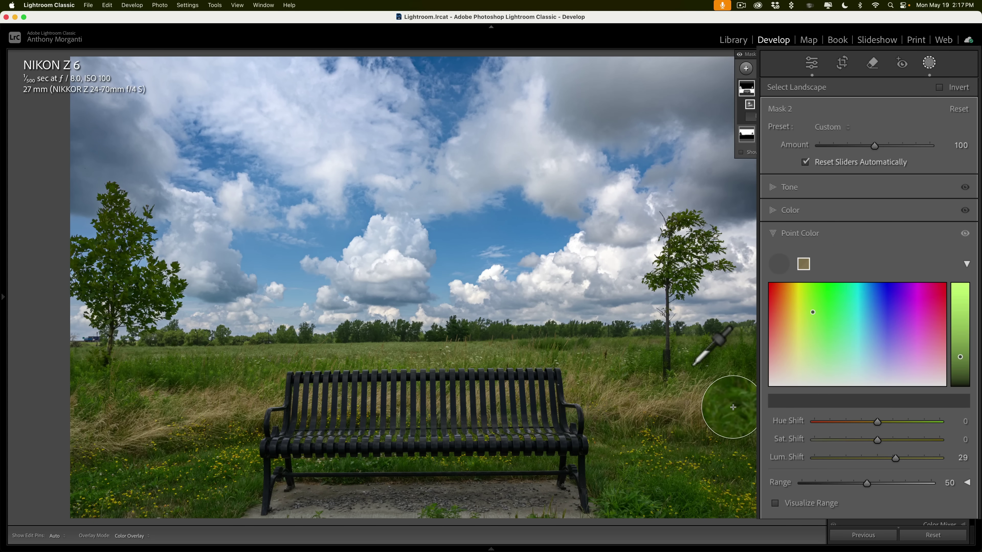
click(733, 407)
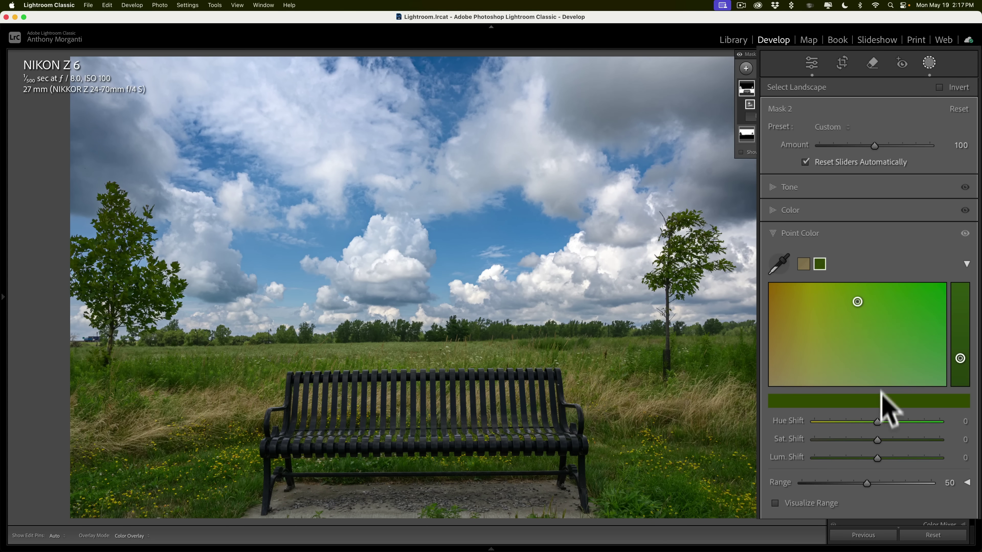
mouse_move(877, 458)
mouse_down()
mouse_move(859, 457)
mouse_move(862, 467)
mouse_up()
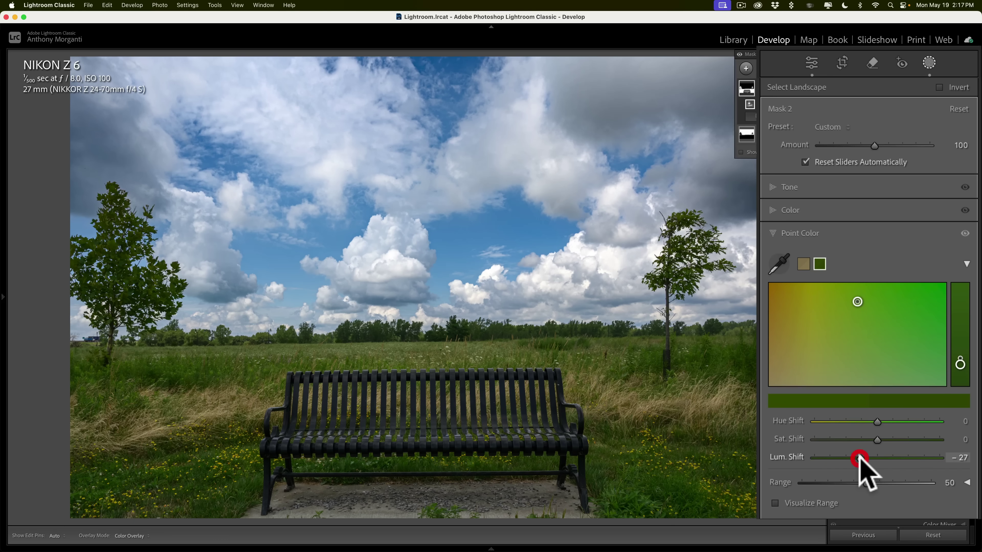
click(803, 265)
drag(896, 458, 905, 458)
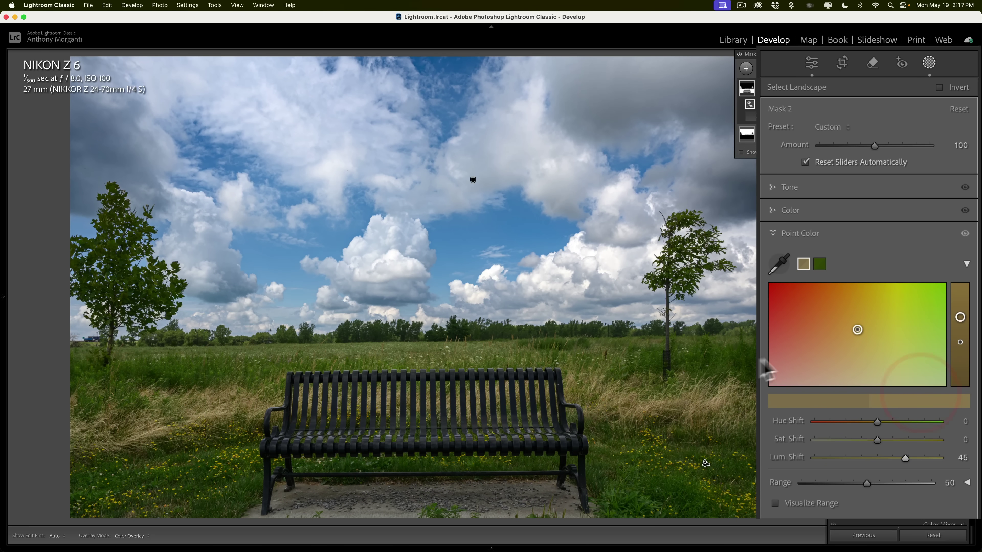
click(820, 265)
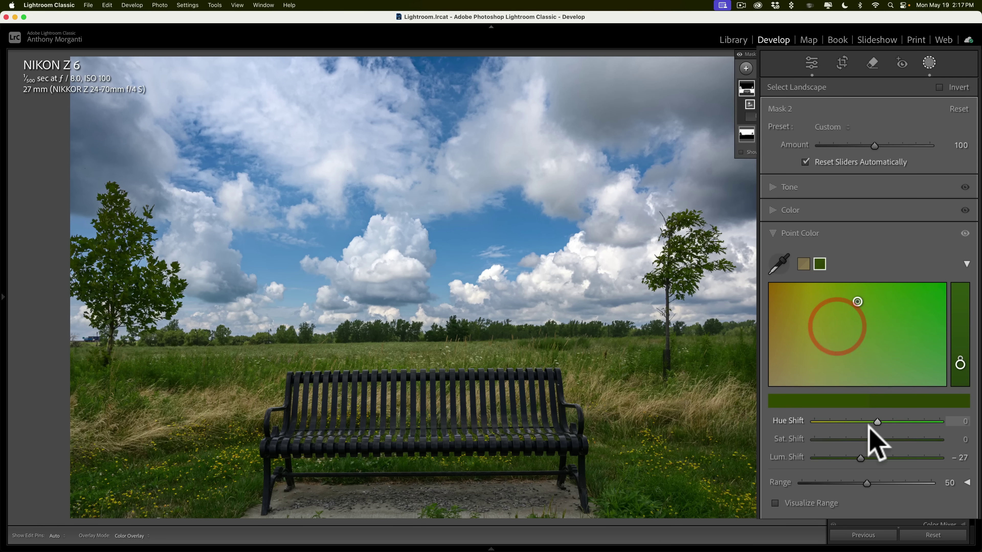
drag(861, 458, 850, 397)
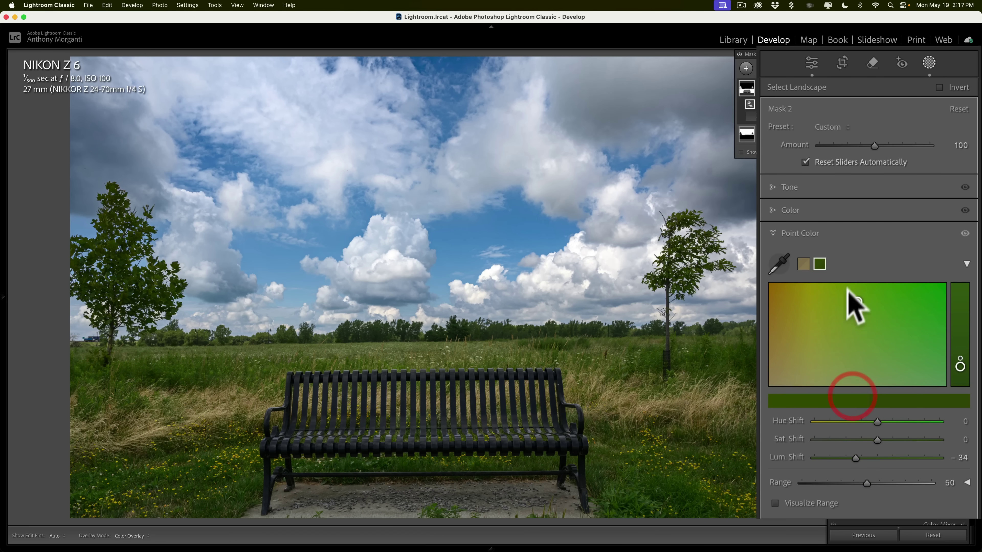
Step: Give the vegetation mask some Sharpness, Texture +13 and Clarity +7
click(775, 229)
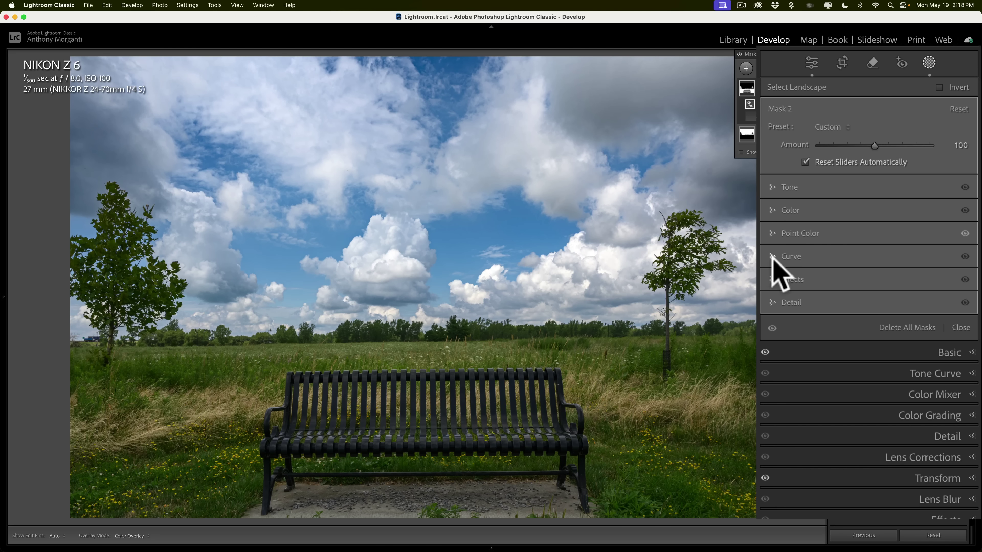
click(772, 304)
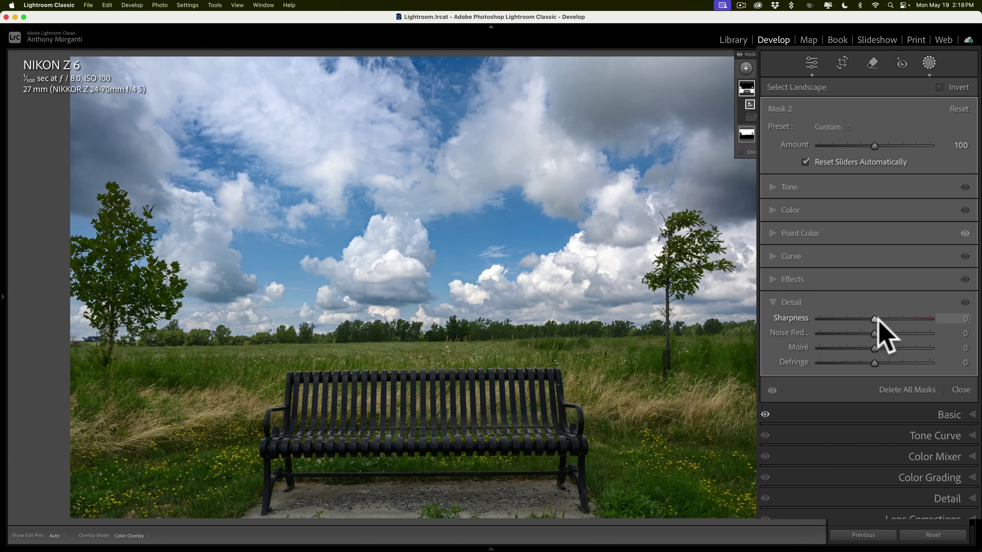
mouse_move(874, 318)
mouse_down()
mouse_move(892, 318)
mouse_move(883, 295)
mouse_move(878, 314)
mouse_up()
click(771, 278)
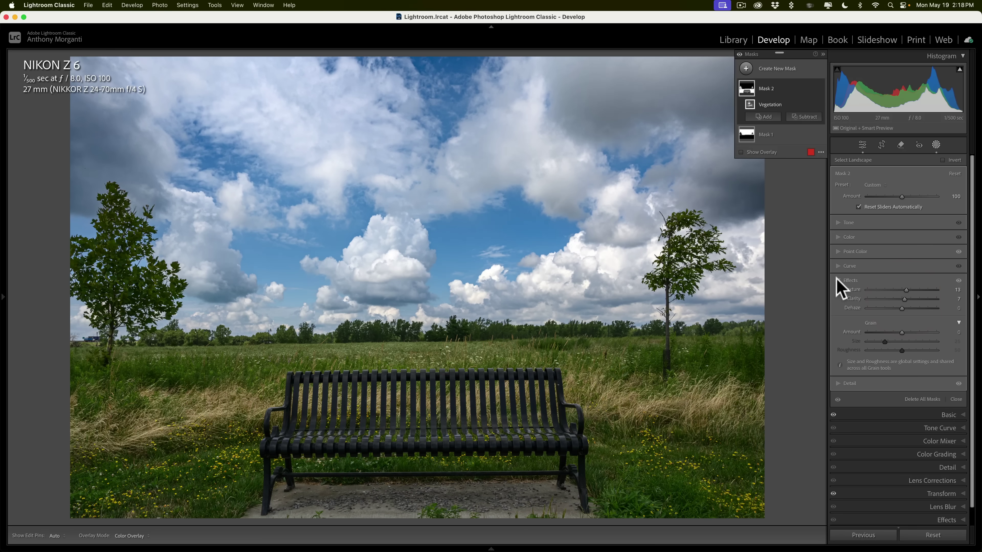
click(839, 279)
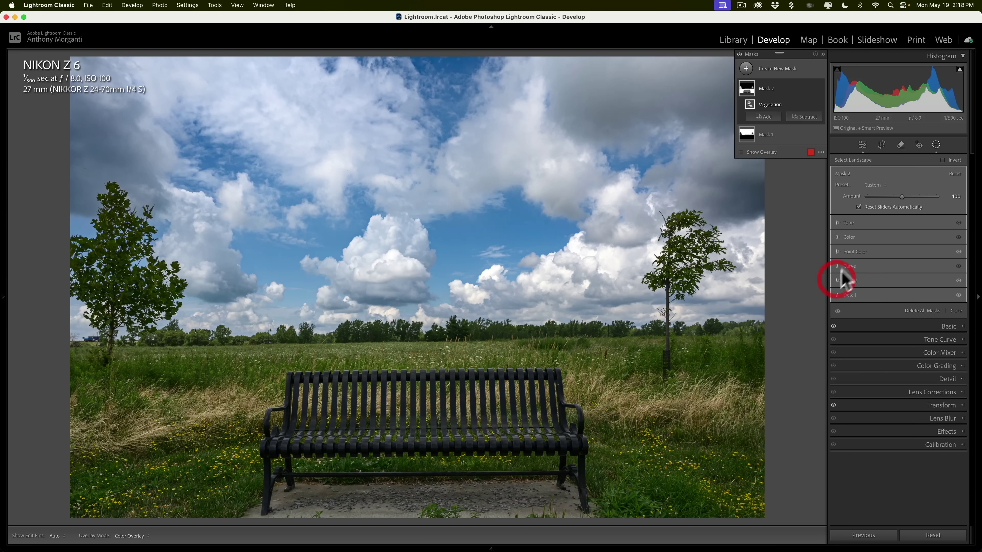
Step: Add a -7 post-crop vignette, then compare the edit against the original with Before/After
click(936, 145)
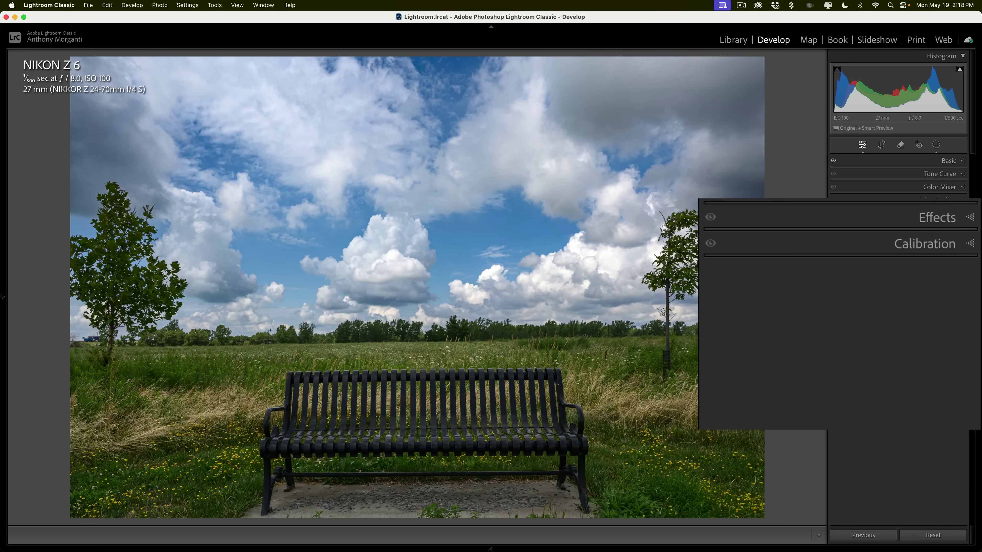
click(943, 218)
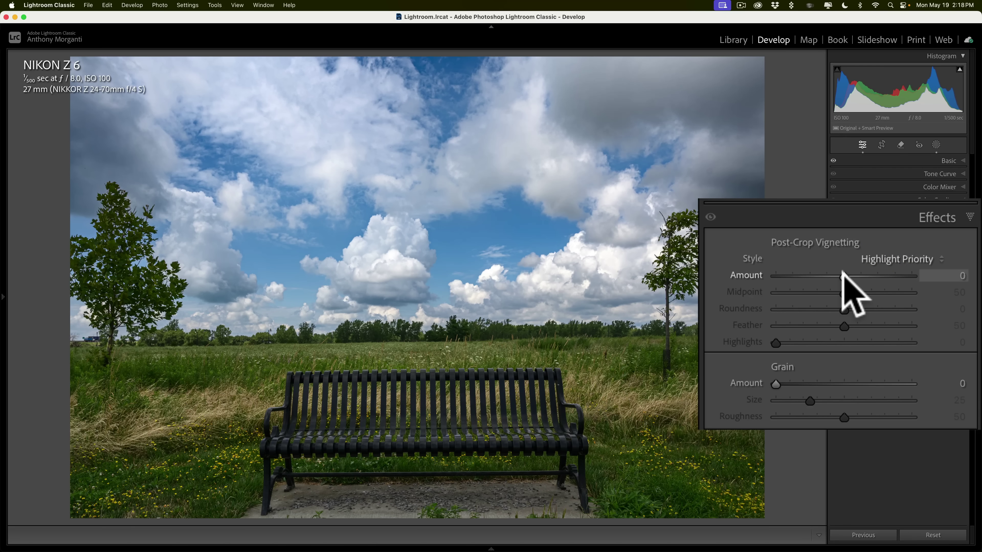
drag(842, 275, 837, 276)
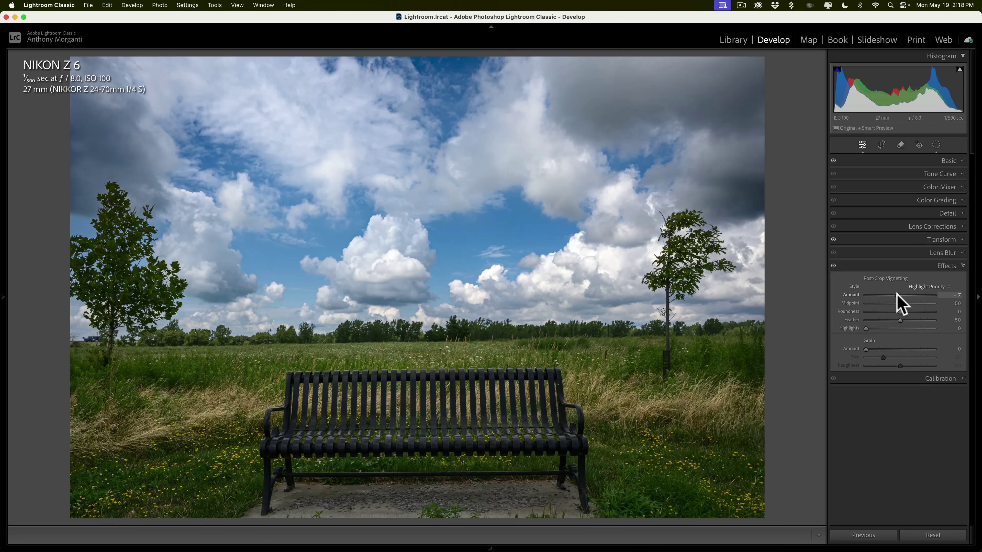
click(943, 266)
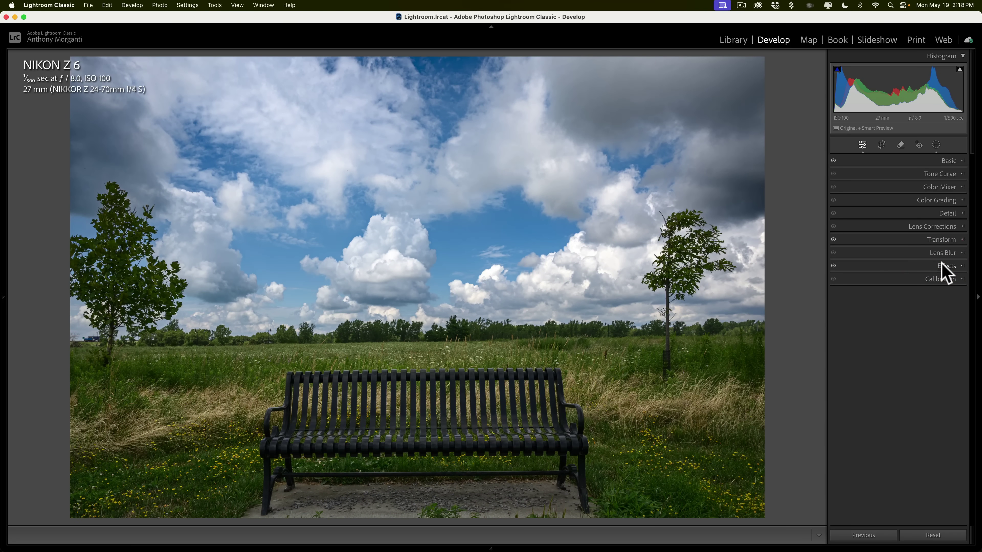
key(backslash)
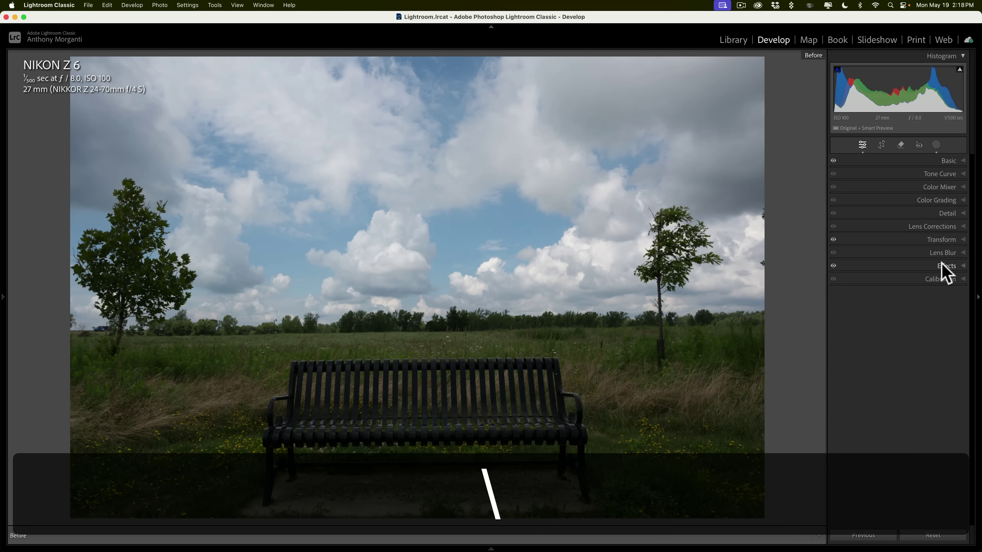
key(backslash)
key(backslash)
key(backslash)
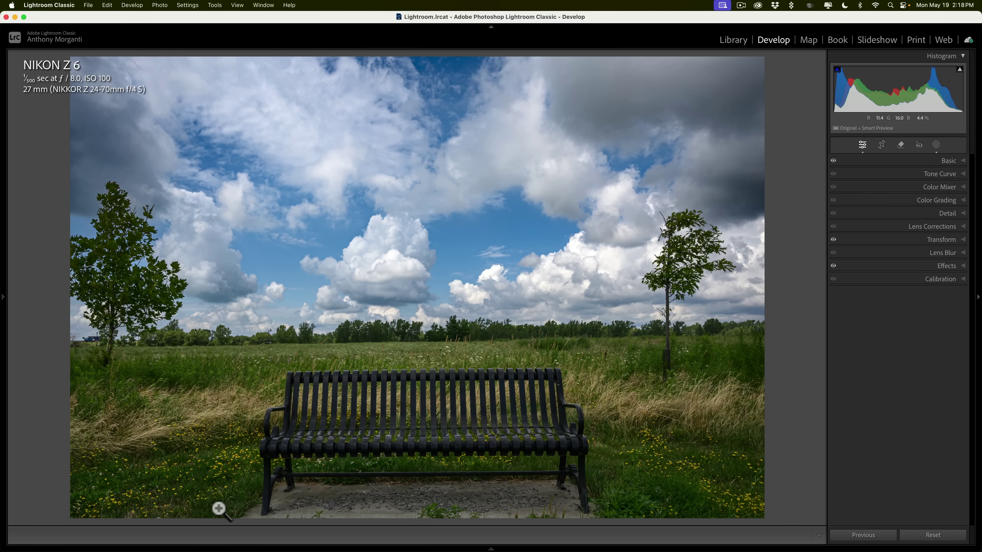
Step: Open the statue photo and raise Shadows to +100, leaving Highlights at 0
mouse_move(215, 549)
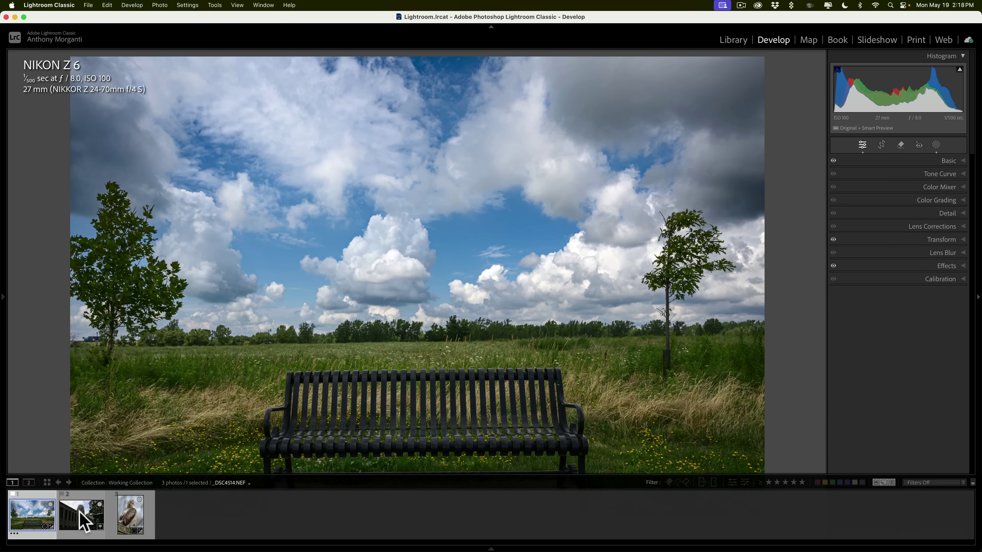
click(80, 513)
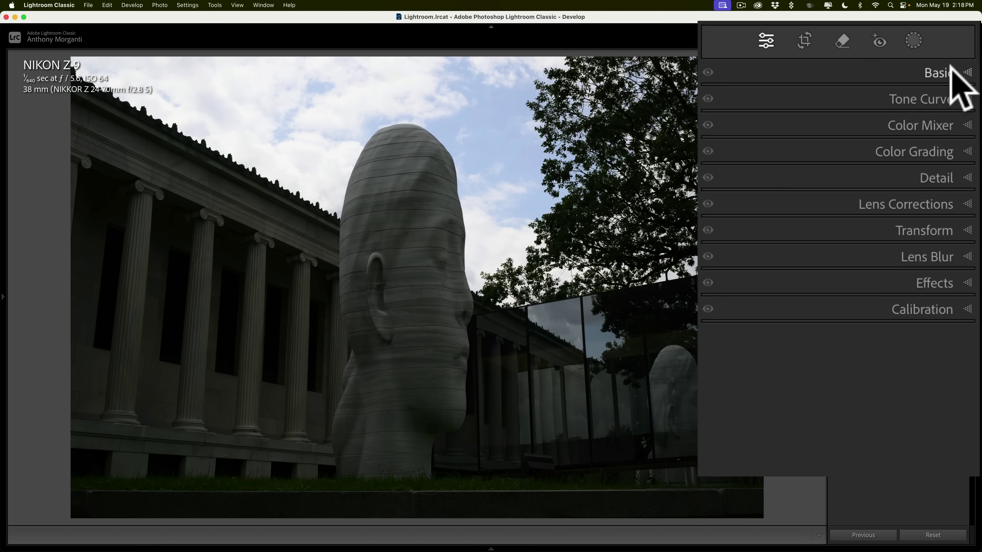
click(945, 72)
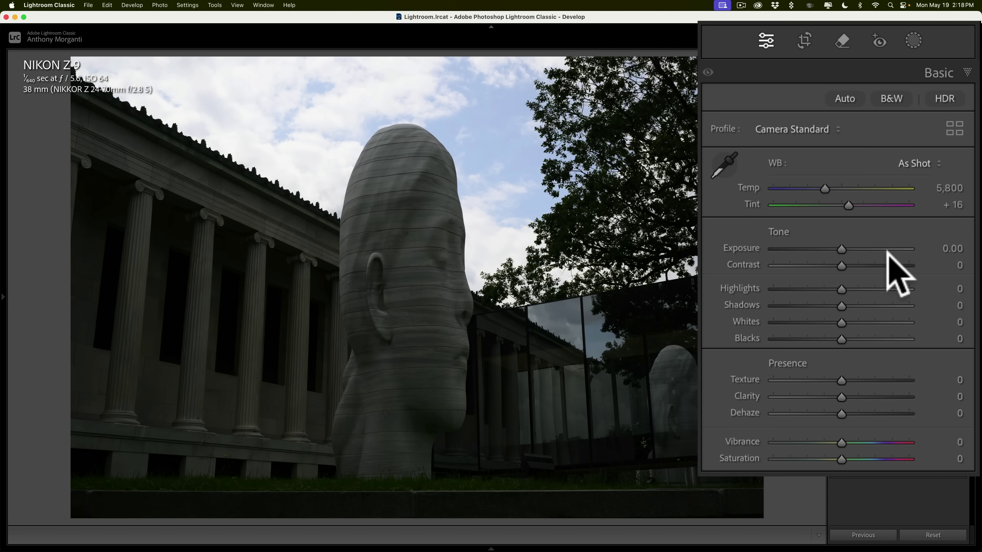
drag(840, 306, 936, 307)
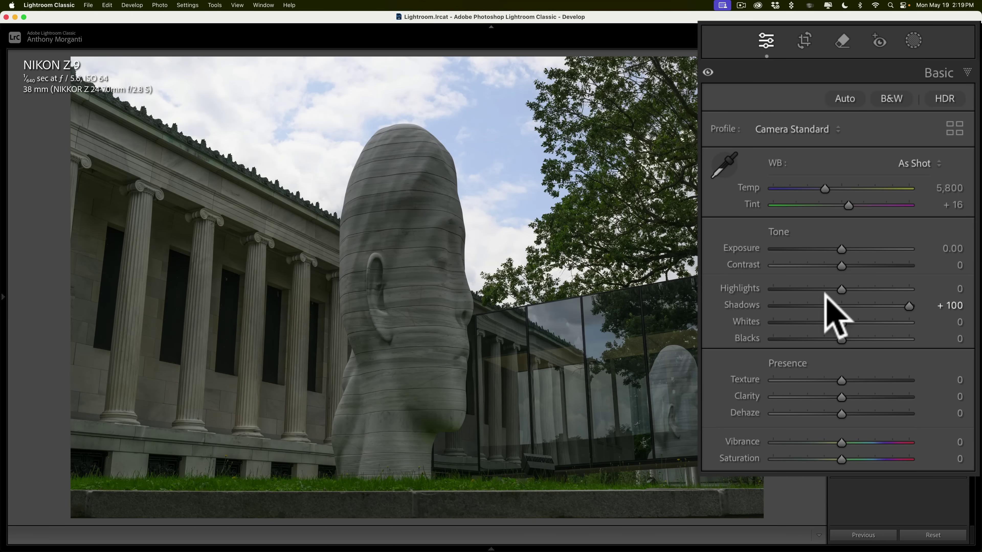
drag(841, 289, 823, 290)
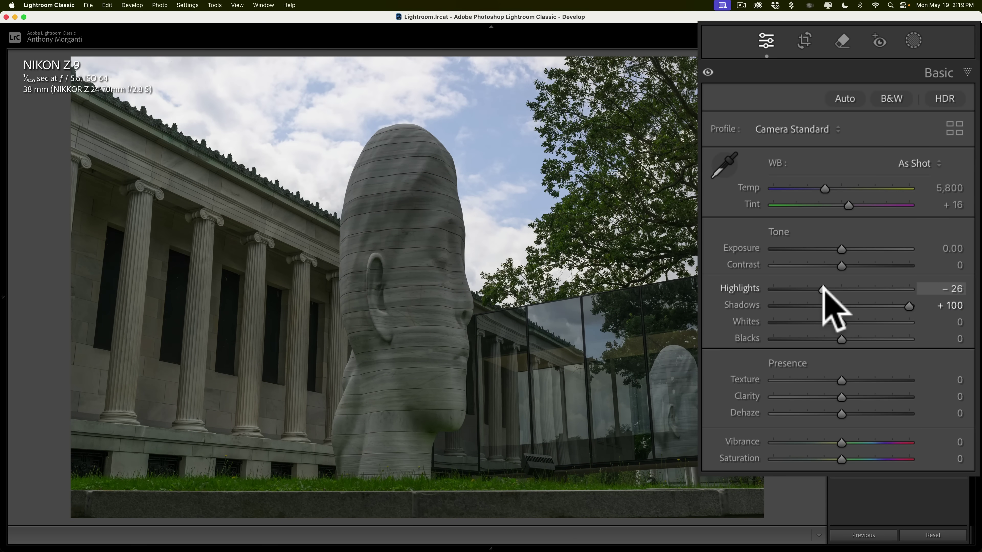
double_click(823, 290)
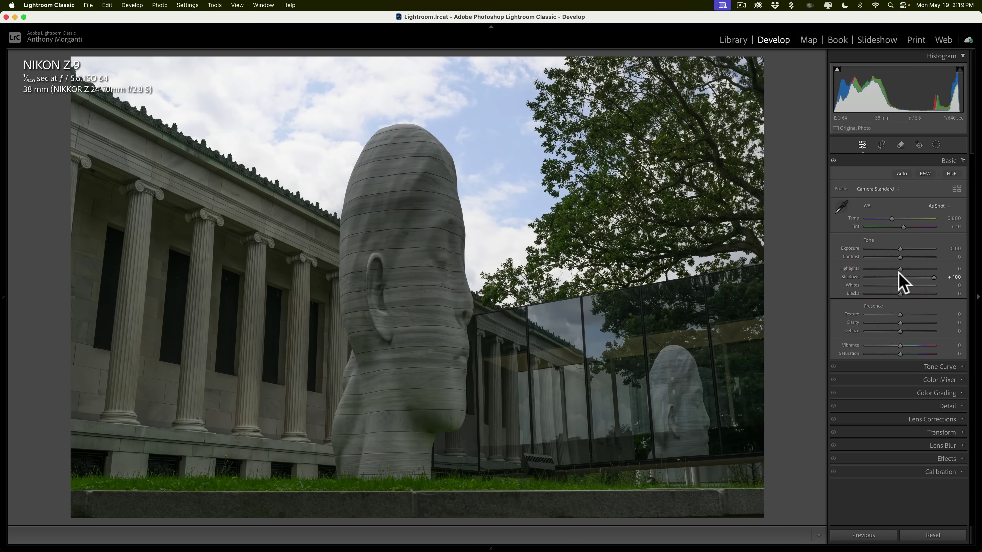
Step: Create a Sky mask on the statue photo and raise its Texture, Clarity and Dehaze
click(936, 145)
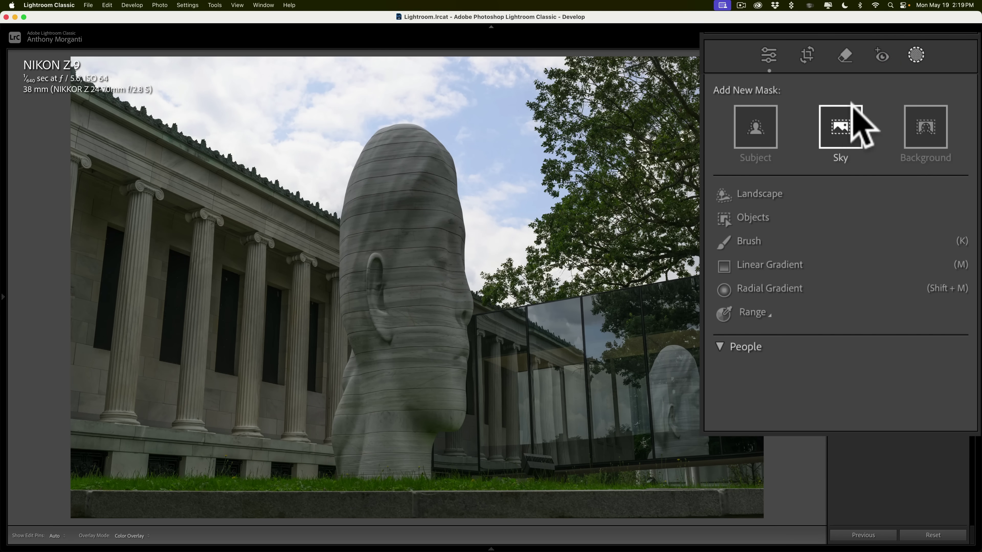
click(853, 112)
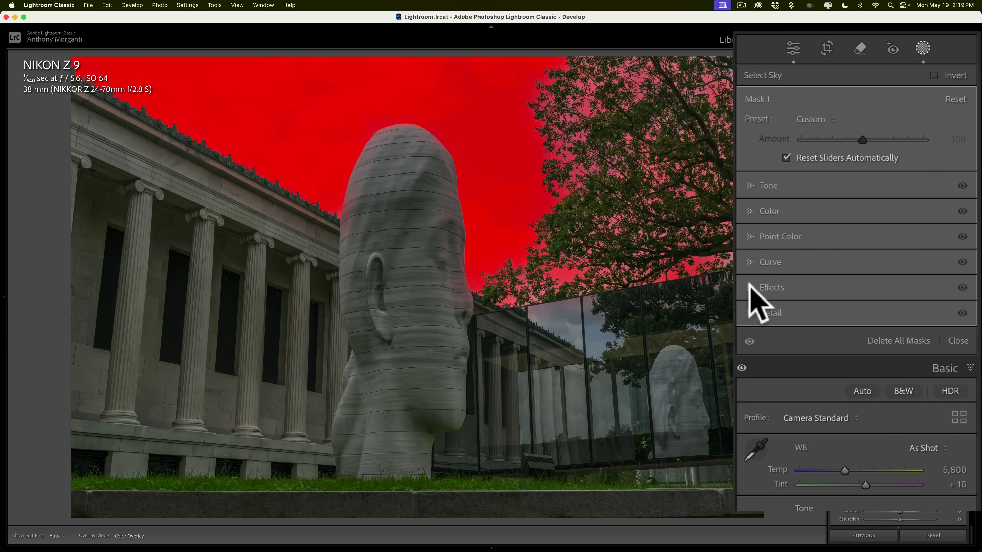
click(757, 287)
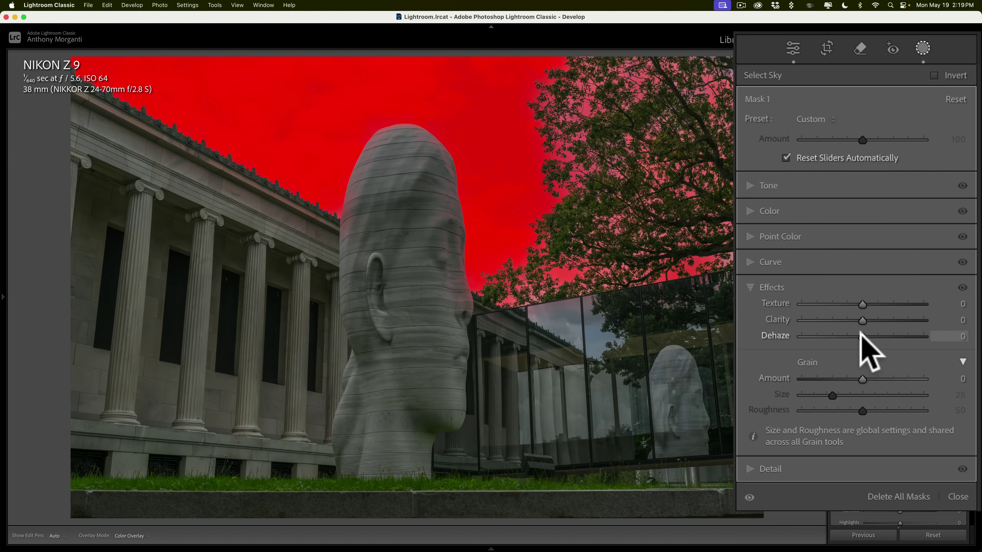
drag(865, 337, 897, 335)
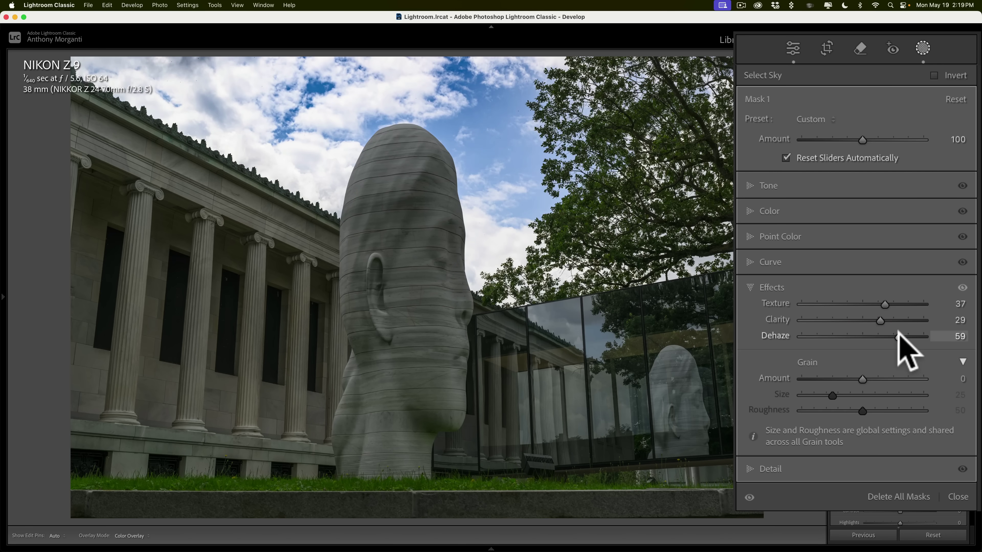
click(752, 288)
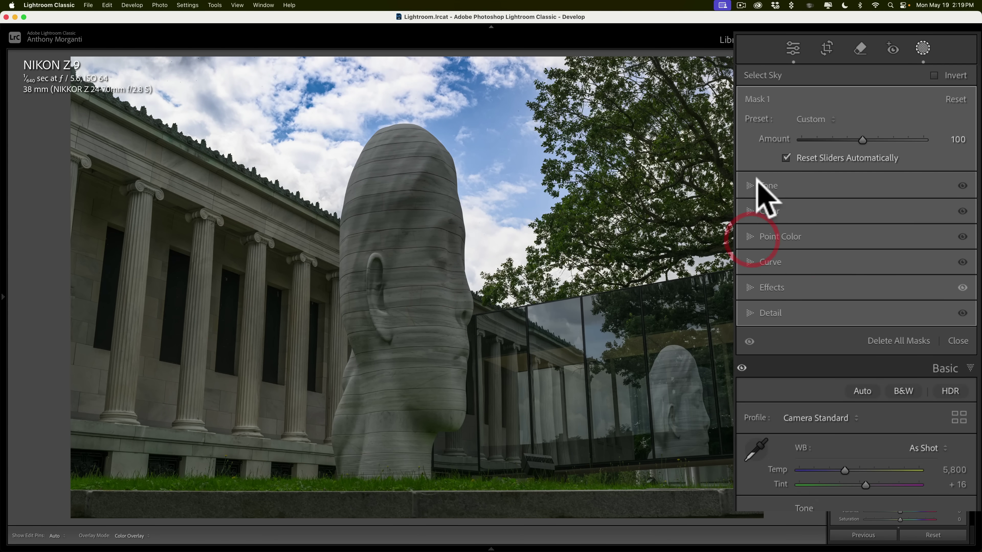
Step: Set the sky mask's tone to Shadows -58, Whites -17 and Blacks -23
click(751, 185)
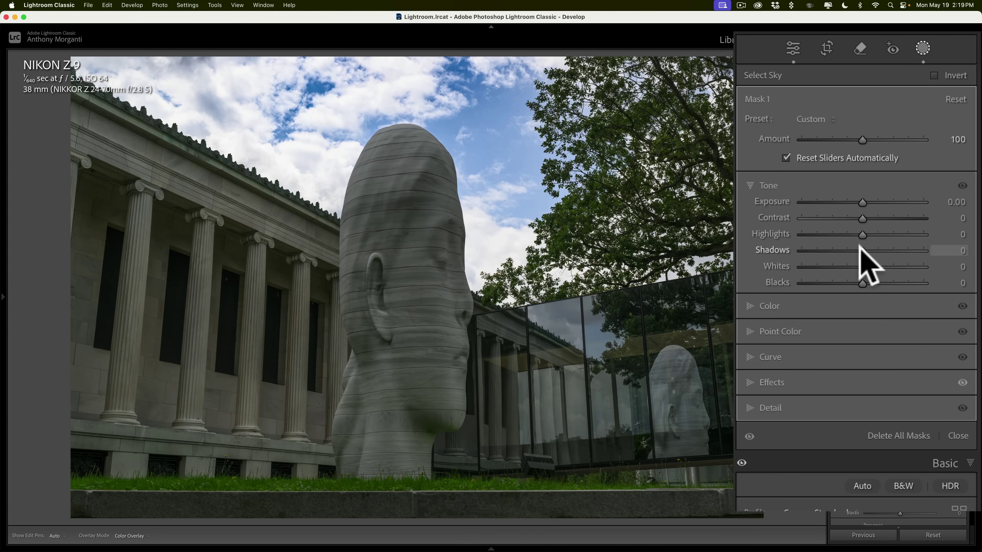
drag(861, 250, 827, 251)
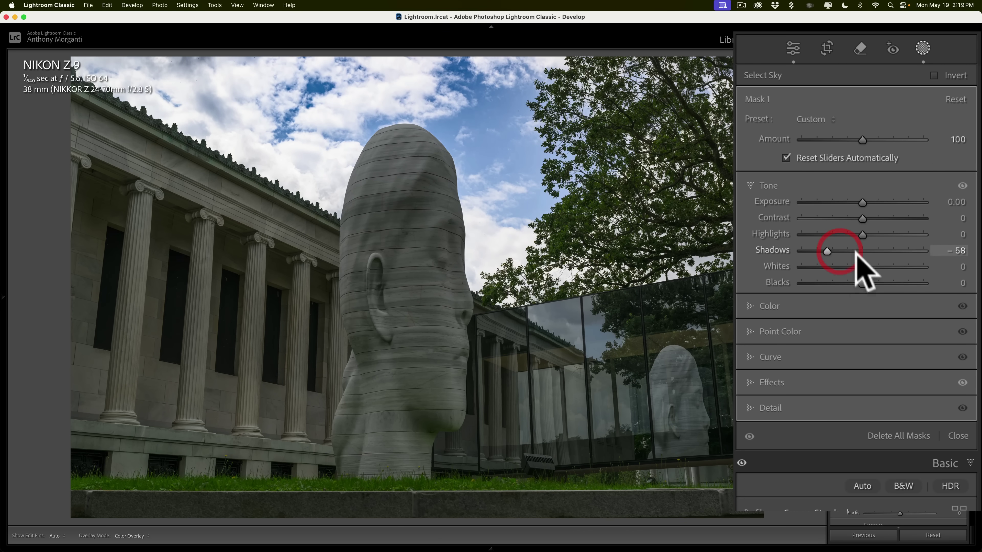
drag(863, 284, 850, 267)
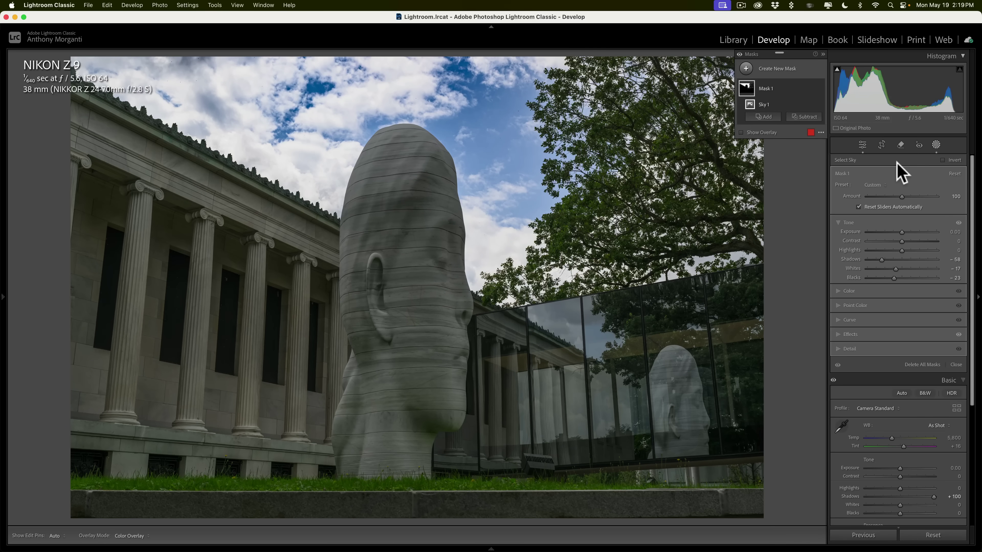
mouse_move(798, 87)
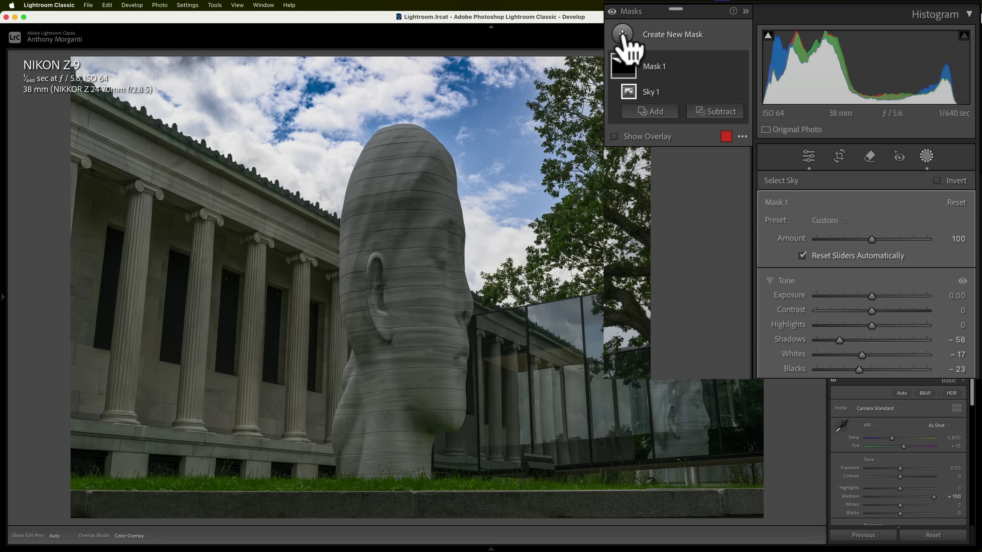
Step: Add a Select Subject mask on the statue head with a Subtract brush
click(623, 34)
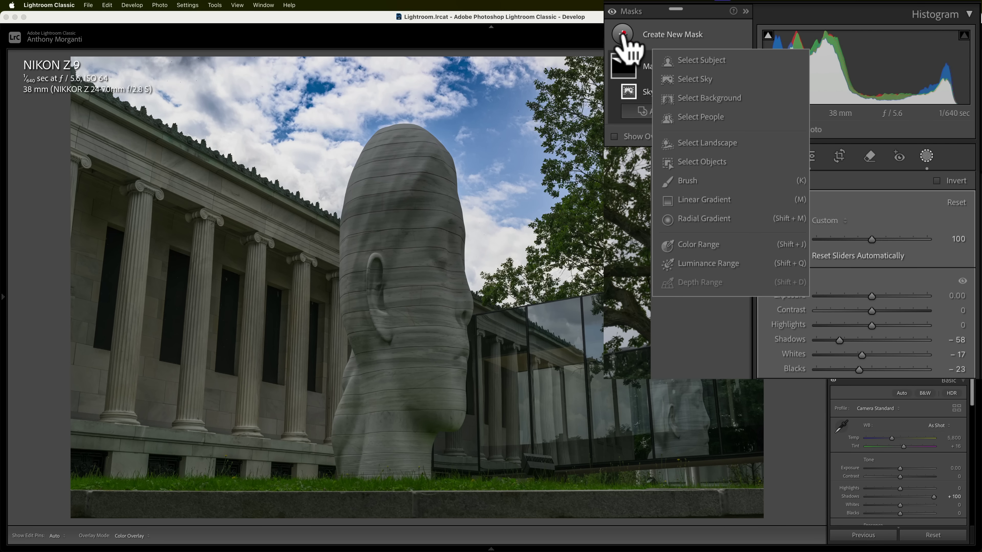
click(682, 59)
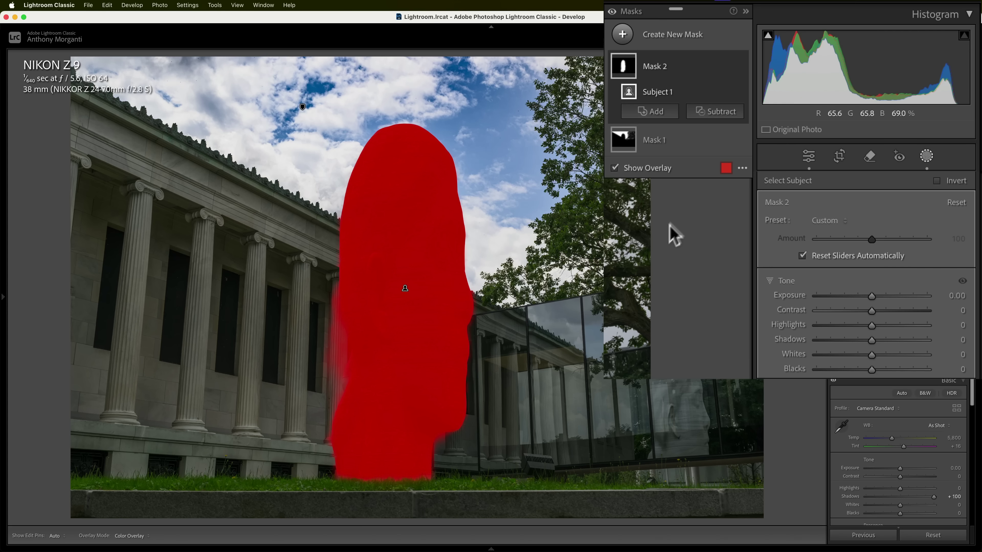
click(713, 113)
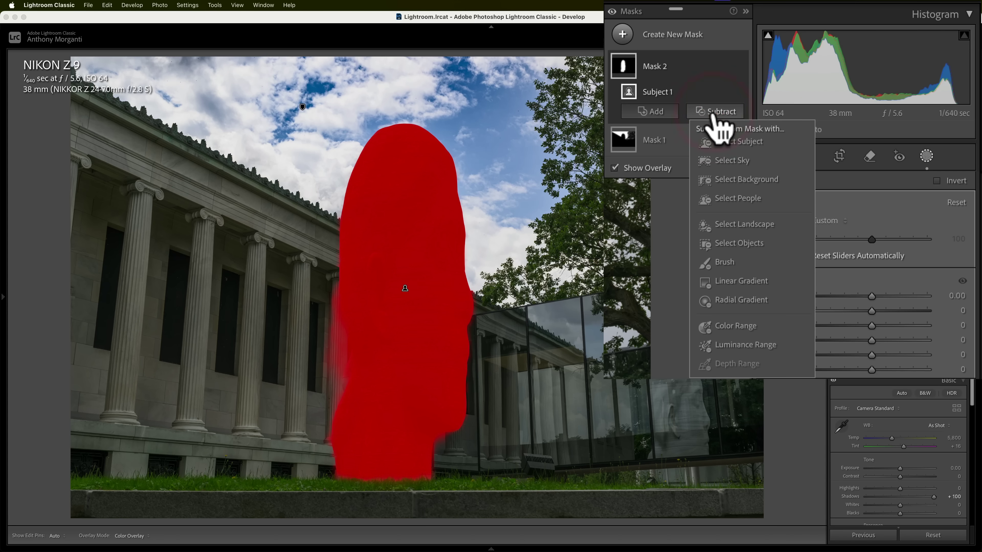
click(729, 263)
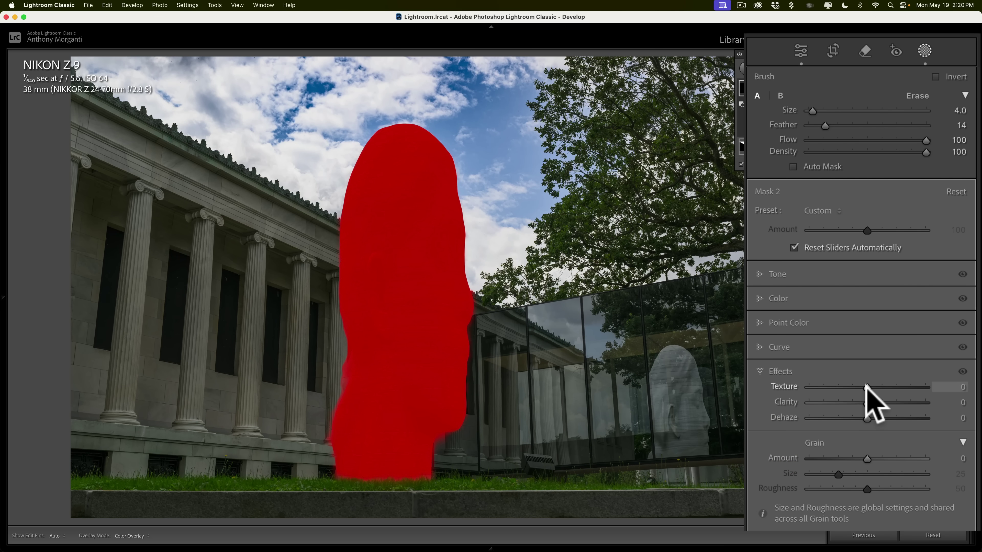
Step: Give the statue-head mask Texture 41, Clarity 27, Exposure 0.56, Whites 6 and Blacks -19
mouse_move(867, 387)
mouse_down()
mouse_move(891, 387)
mouse_move(879, 403)
mouse_up()
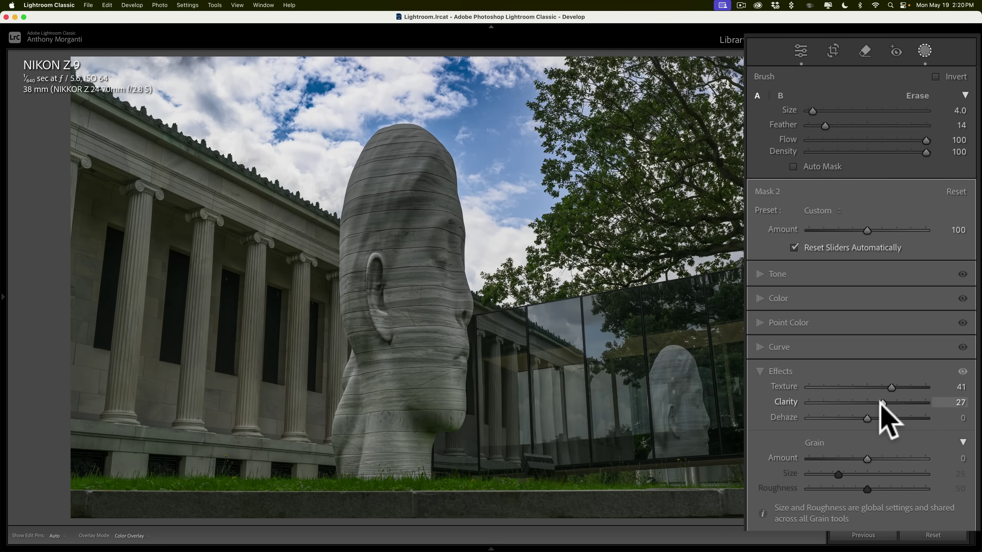
click(806, 276)
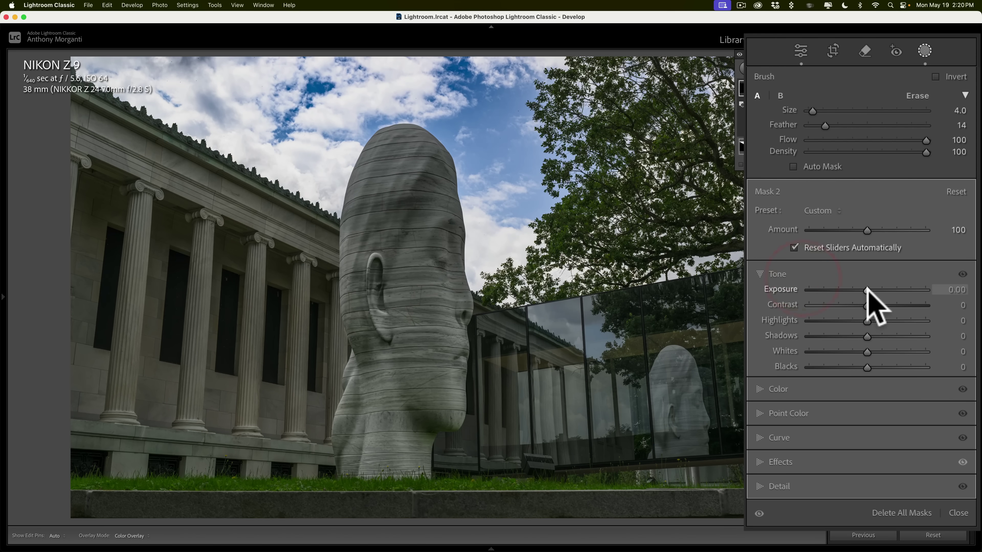
drag(867, 290, 869, 290)
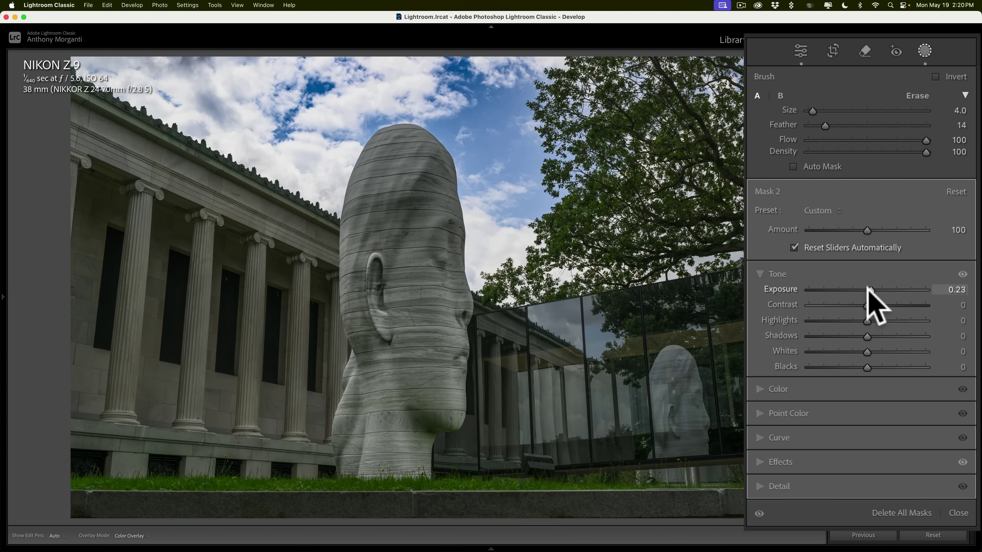
click(870, 290)
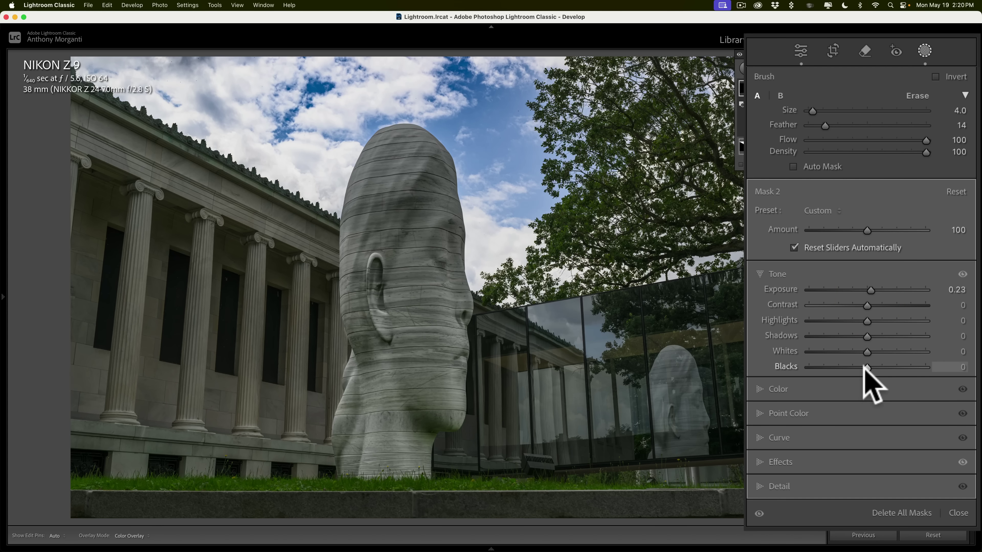
drag(866, 367, 859, 366)
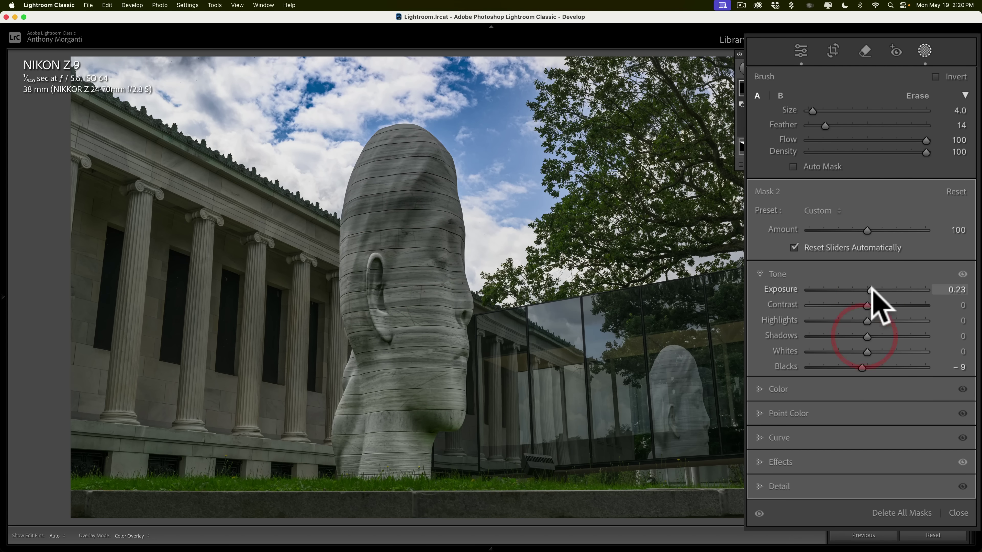
drag(871, 290, 870, 312)
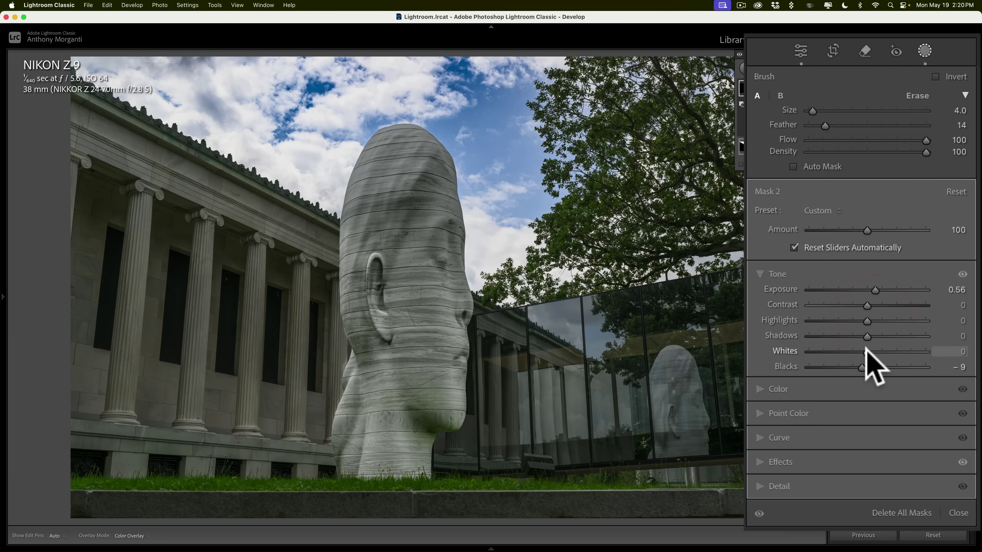
drag(865, 352, 856, 366)
click(868, 335)
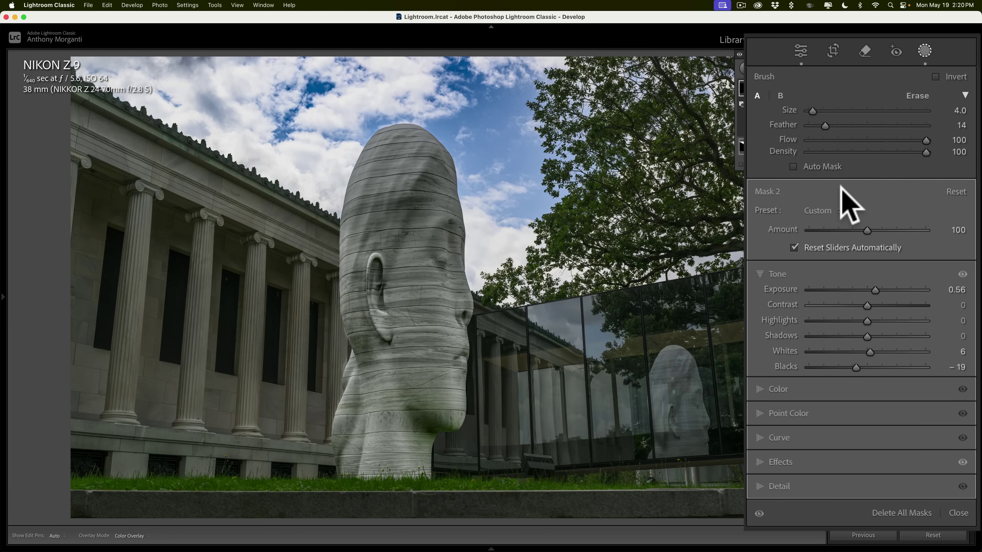
click(869, 192)
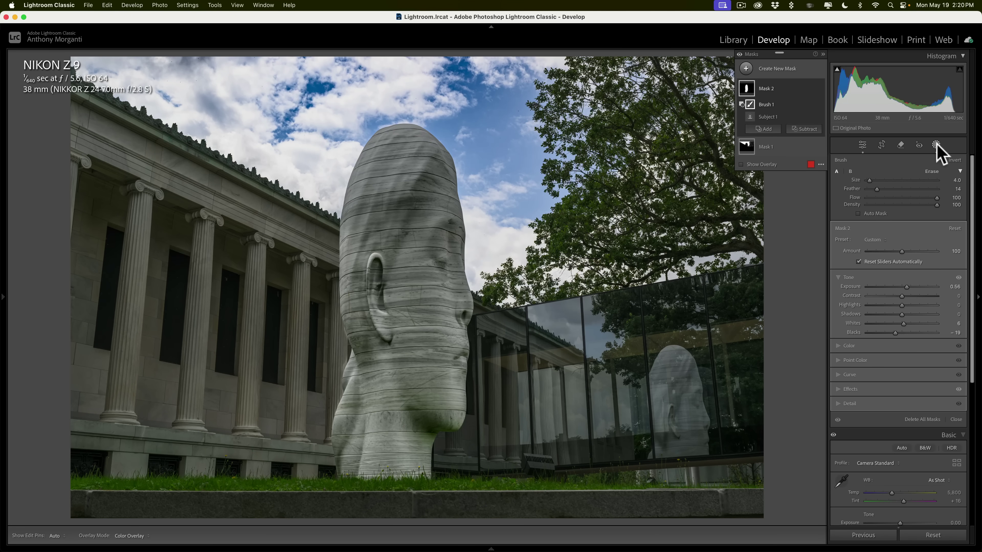
Step: Create a new Landscape mask that targets Architecture
click(747, 69)
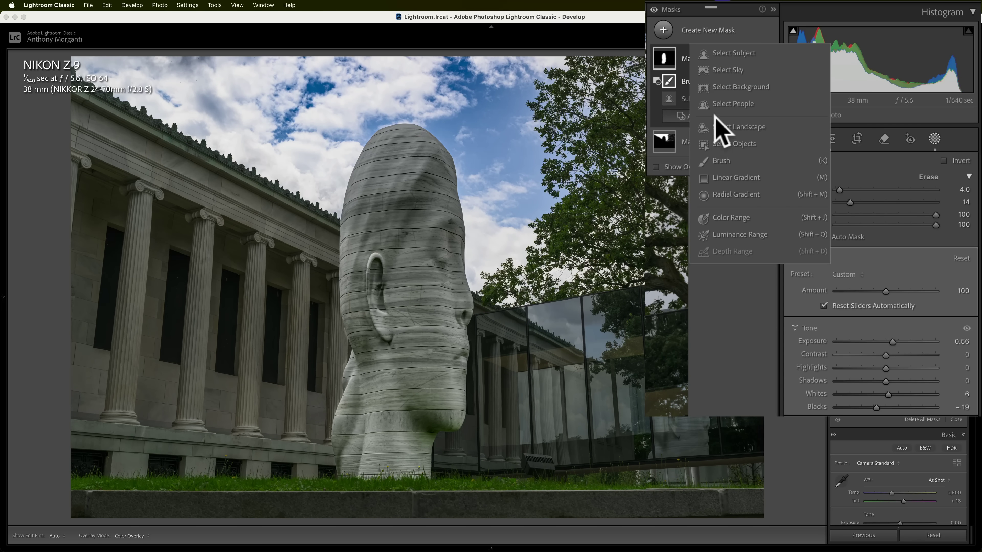
click(725, 127)
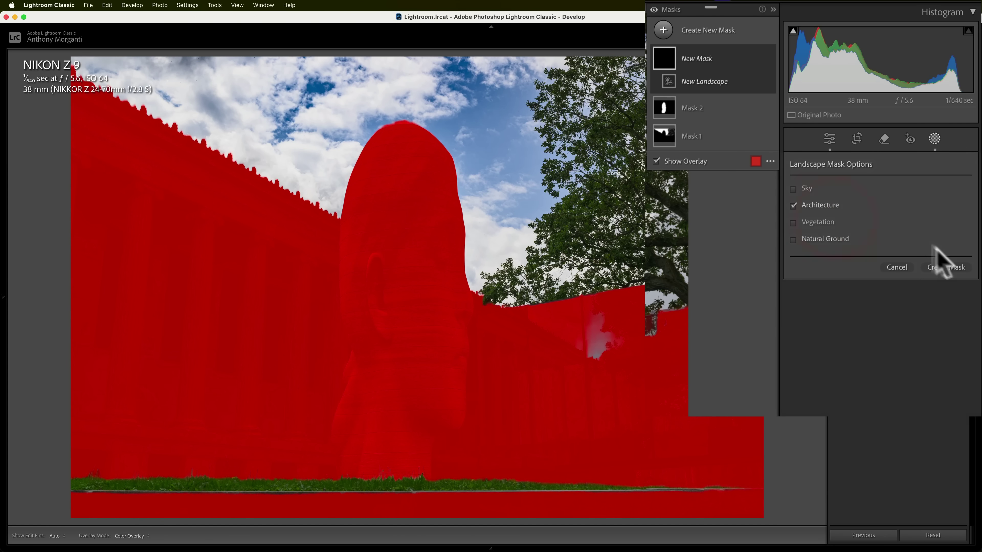
click(946, 267)
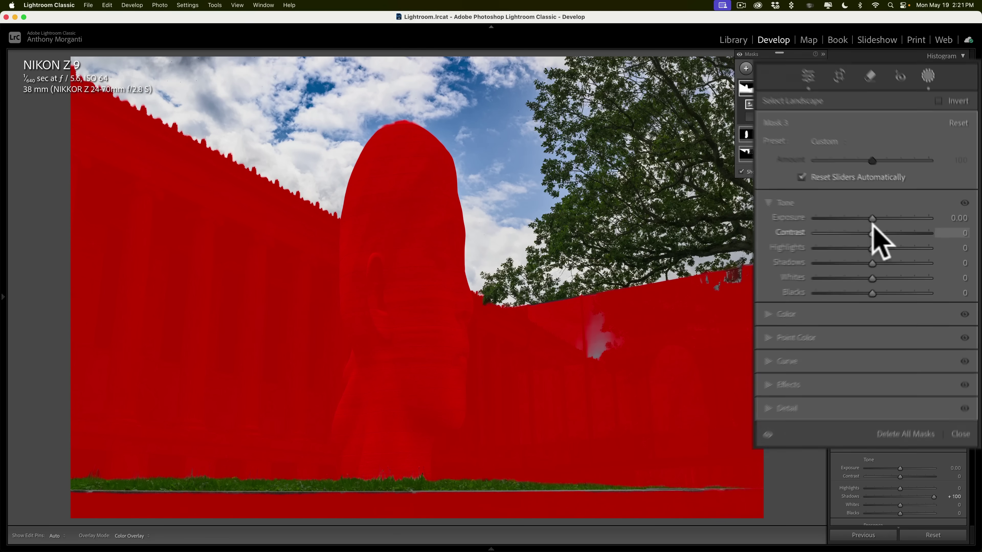
Step: Raise the architecture mask's Exposure to about 0.67 and add Dehaze of 6
drag(902, 232, 905, 233)
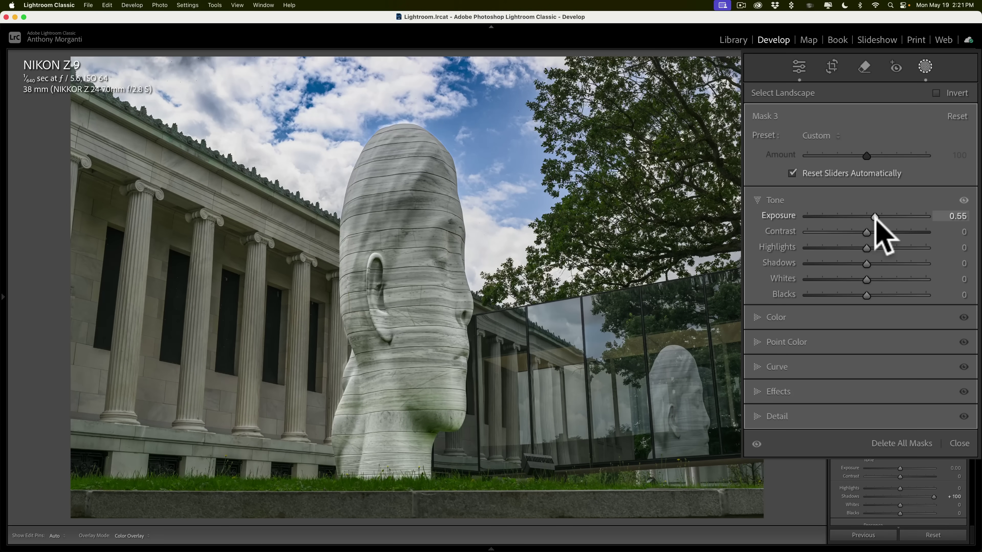
drag(877, 217, 872, 235)
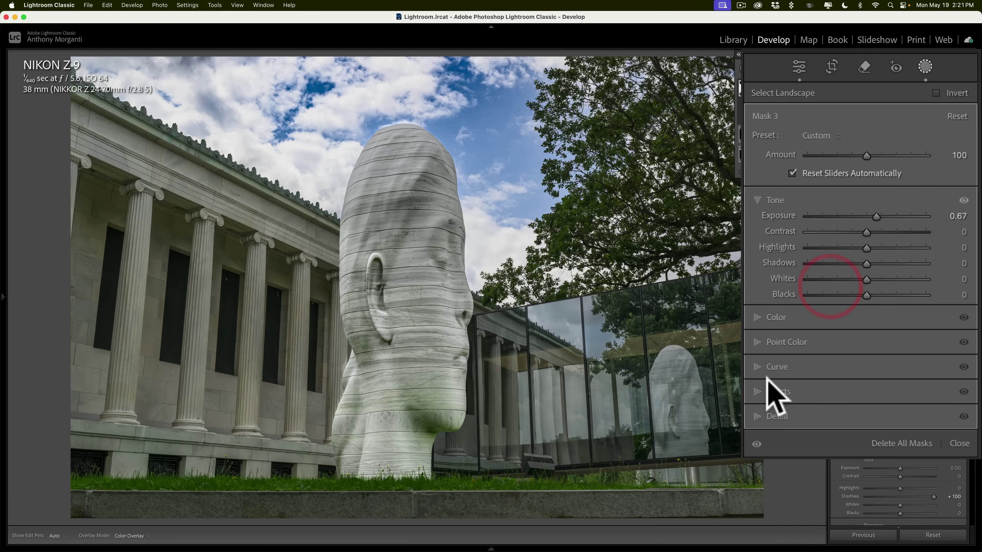
click(759, 391)
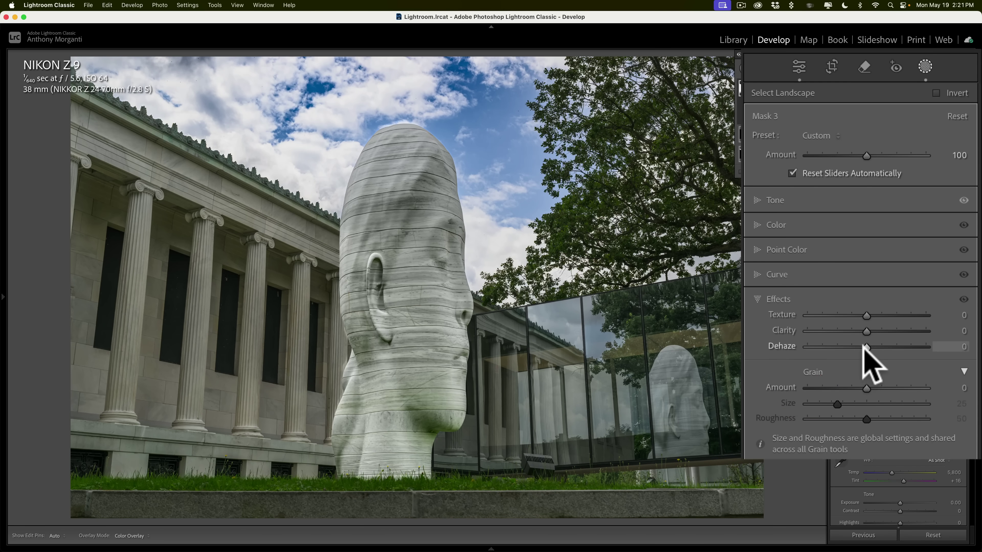
drag(869, 347, 878, 315)
Step: Leave masking, add a -15 post-crop vignette, and compare it with the Before view
click(757, 299)
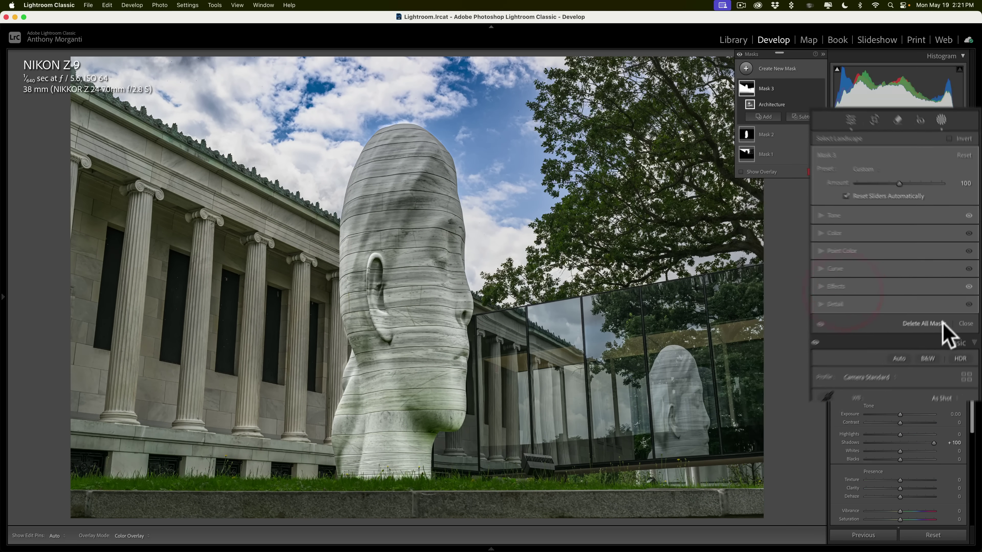
click(936, 145)
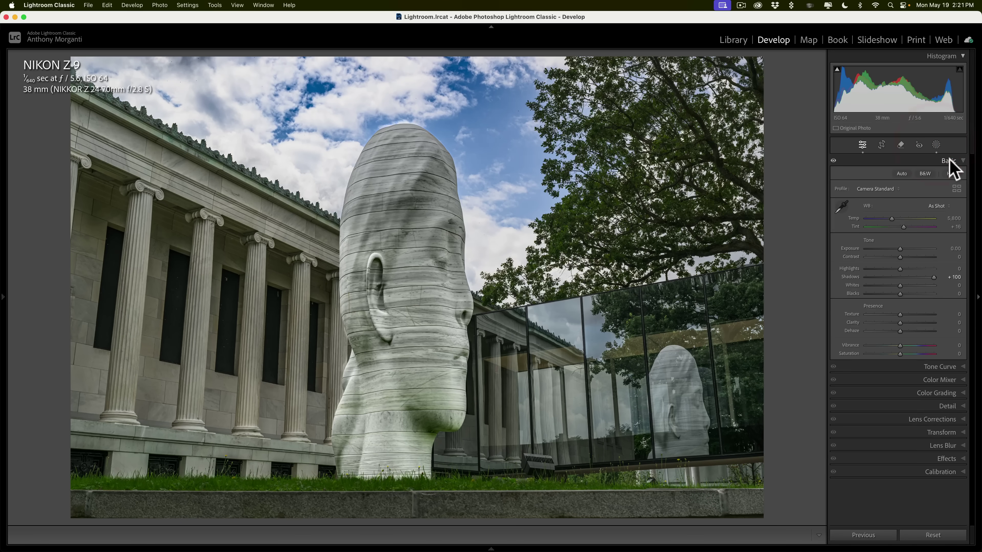
click(947, 160)
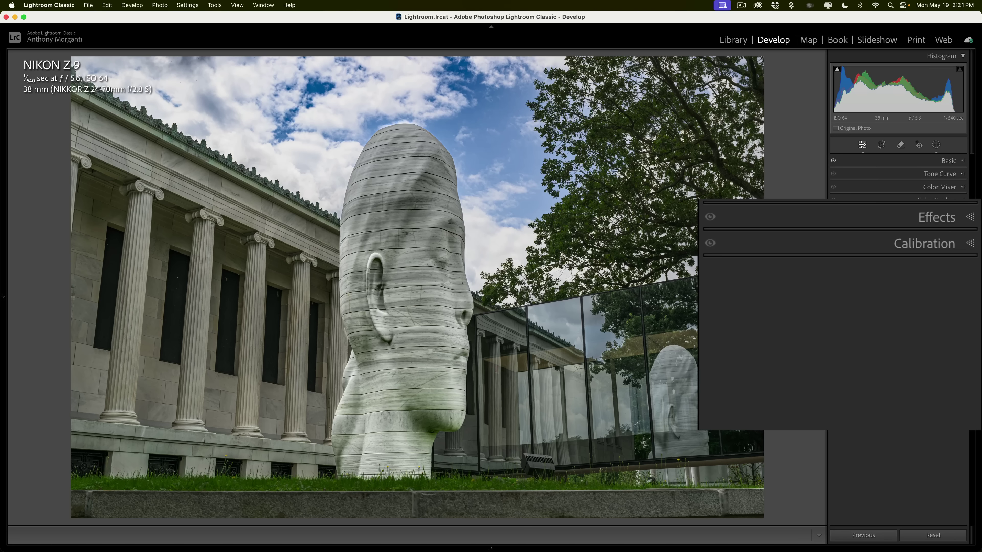
click(938, 219)
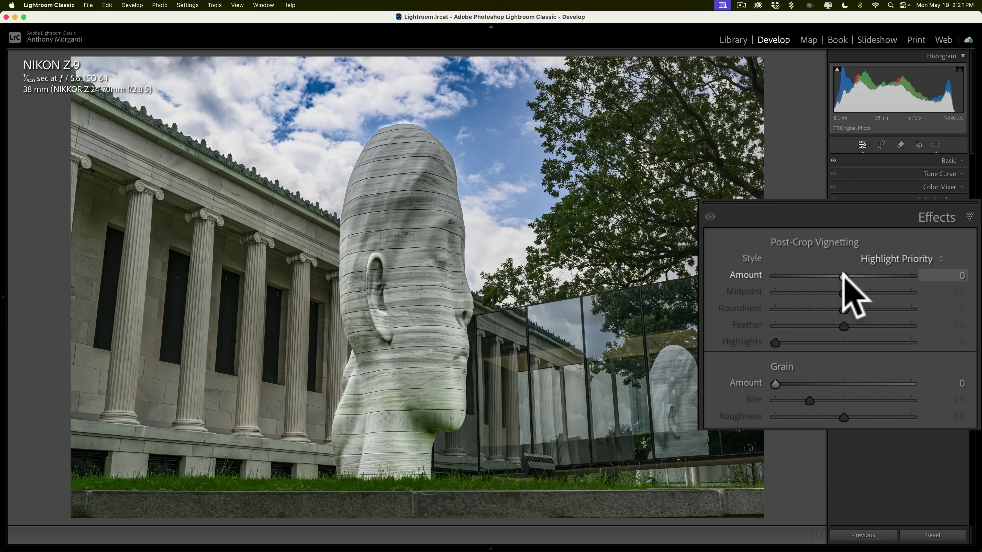
drag(843, 274, 833, 276)
click(920, 221)
key(backslash)
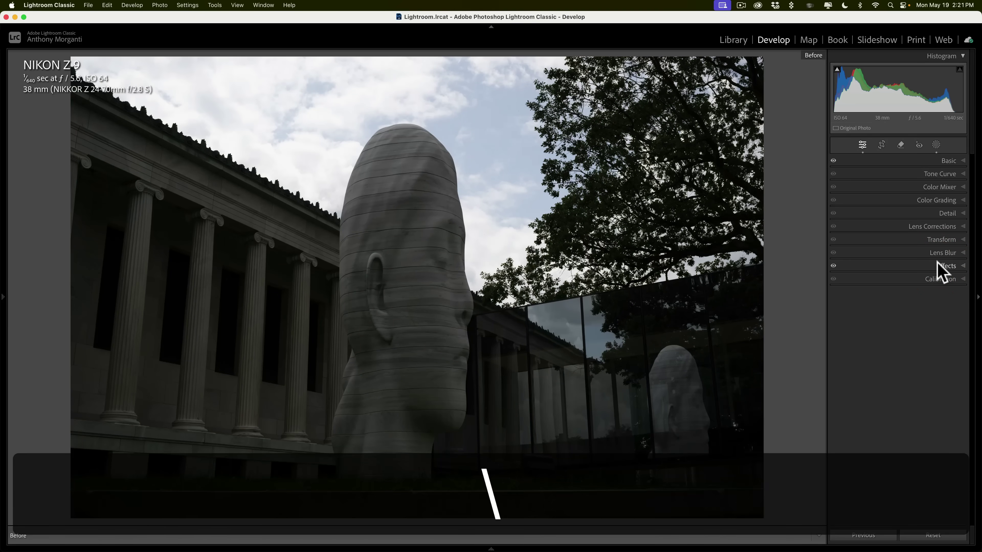
key(backslash)
key(backslash)
key(backslash)
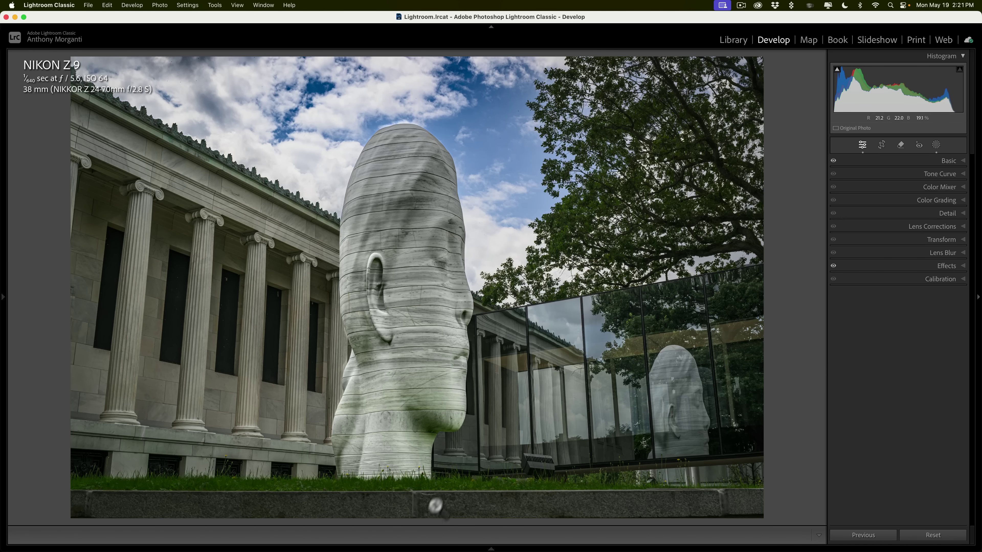
Step: Load the red-tailed hawk photo from the filmstrip into Develop
mouse_move(347, 543)
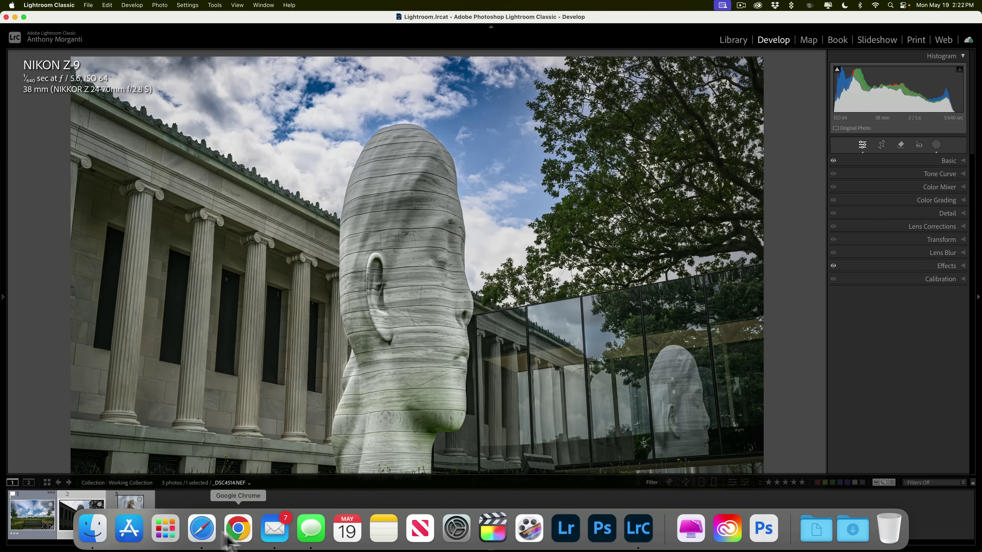
click(129, 511)
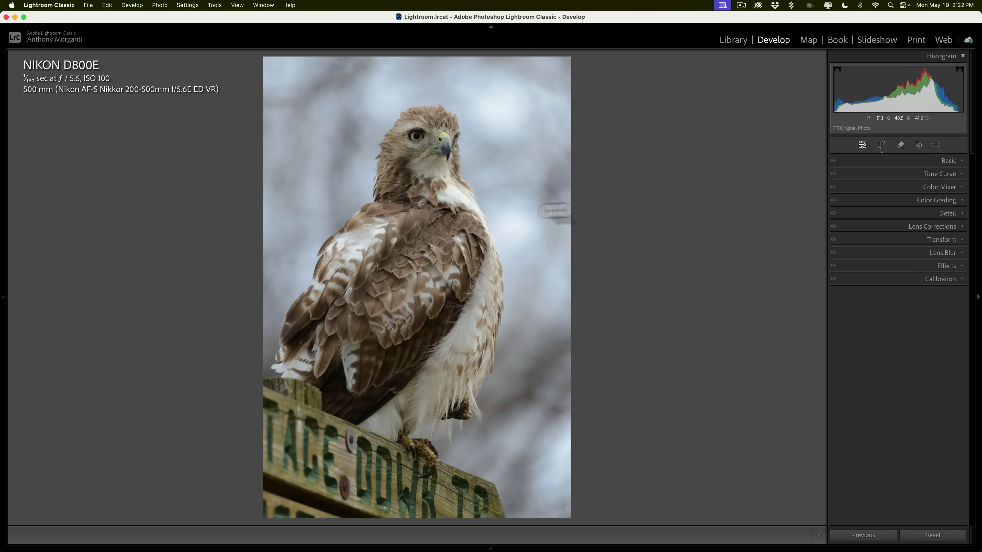
Step: Mask the hawk as the subject and add dehaze to it
click(936, 145)
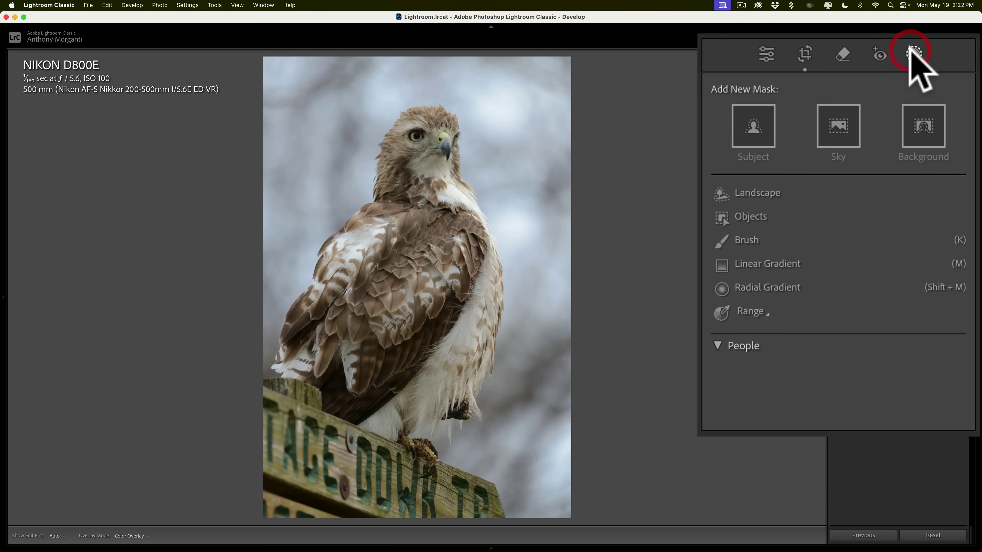
click(758, 116)
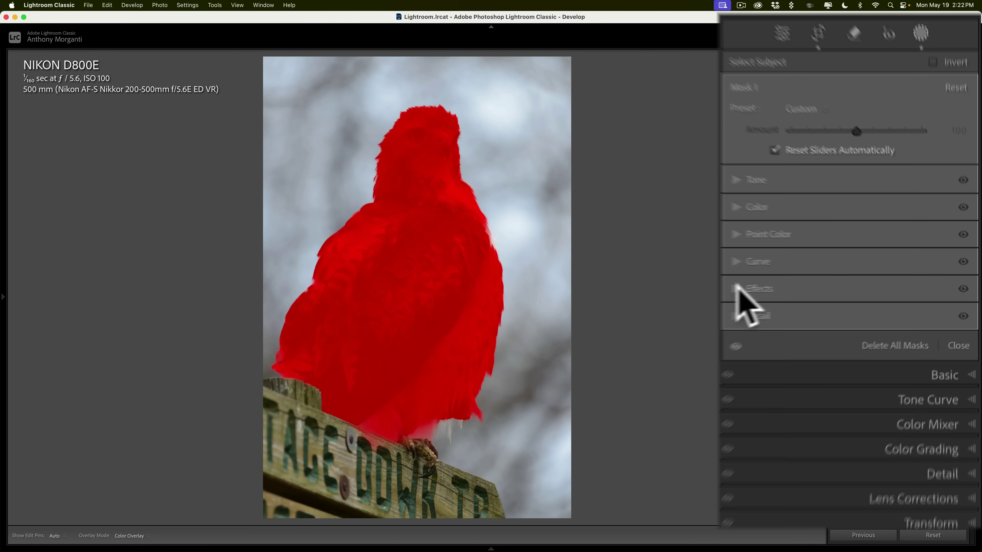
click(843, 280)
drag(845, 347, 859, 311)
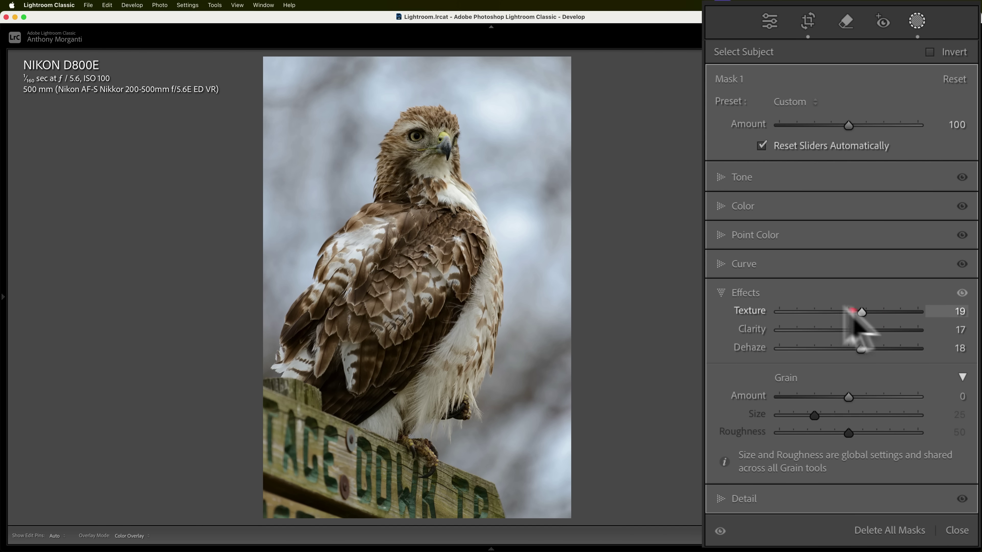
click(729, 293)
Step: Raise the hawk mask's Contrast and boost its Saturation to 21
click(733, 177)
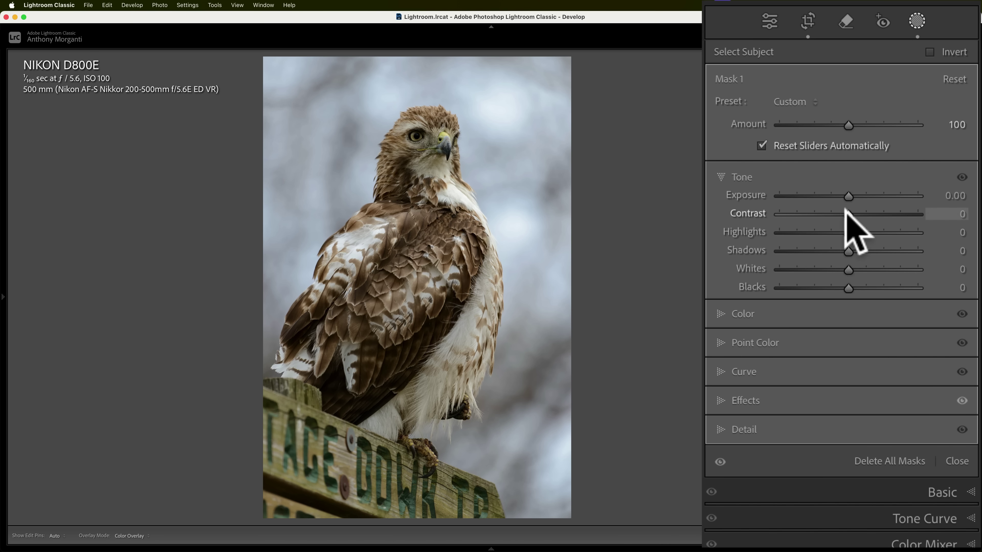
drag(845, 208, 843, 288)
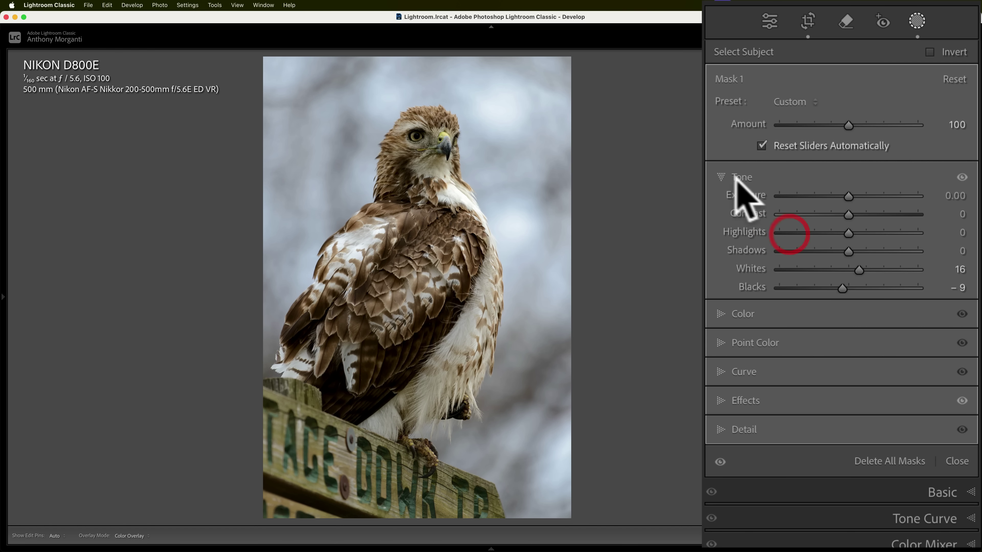
click(720, 176)
click(741, 211)
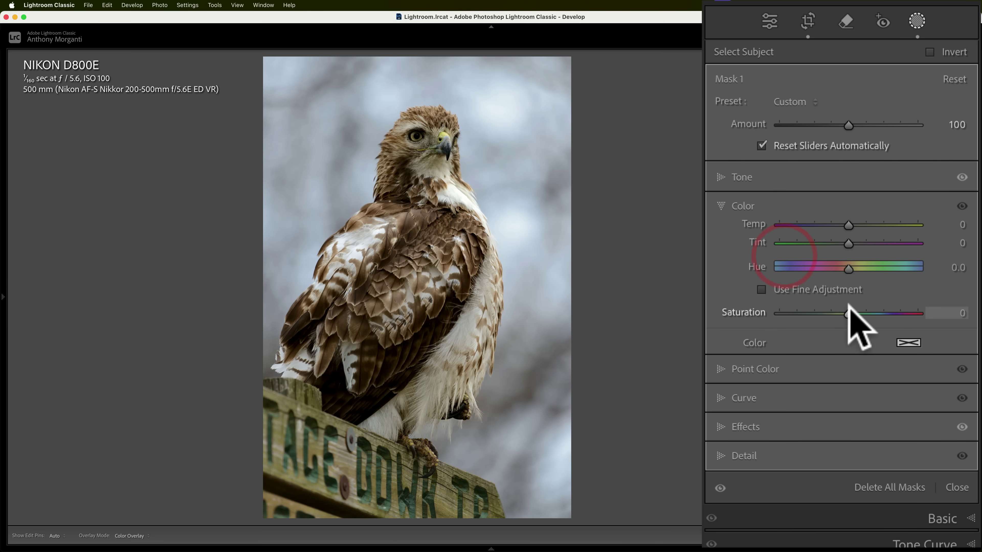
drag(849, 314, 861, 312)
Step: Add a background mask and darken its Exposure to -0.30
click(749, 74)
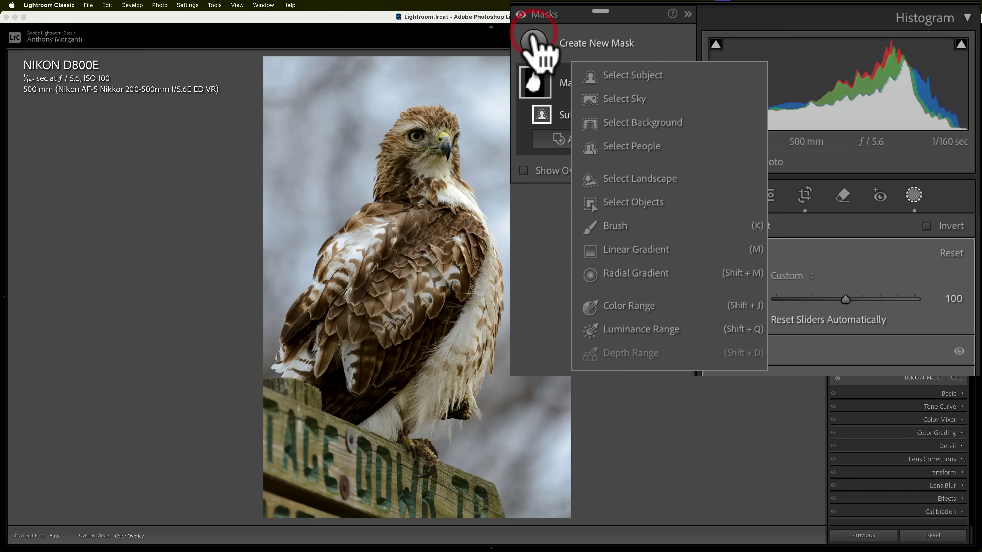
click(623, 123)
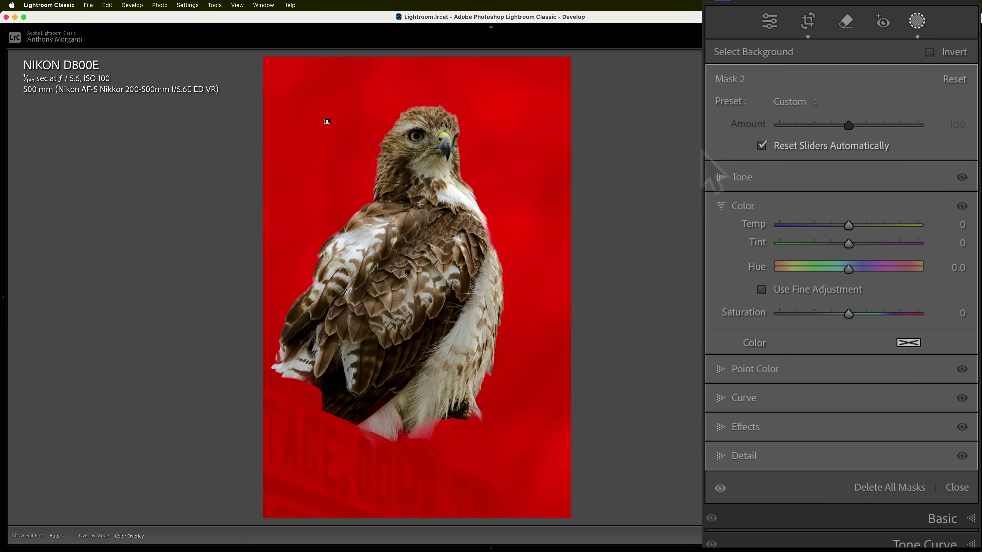
click(727, 177)
drag(845, 196, 835, 195)
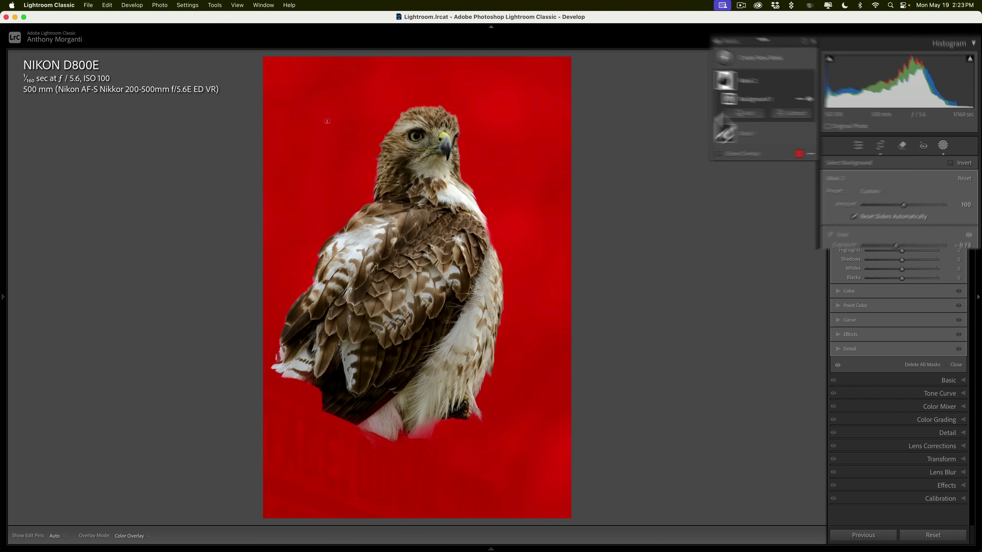
Step: Give the hawk subject mask Sharpness 25
click(561, 181)
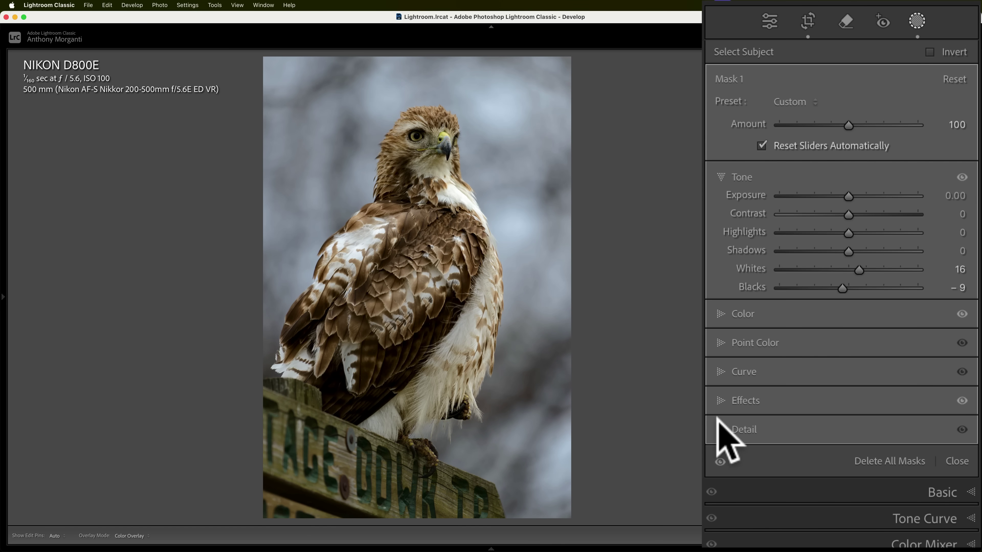
click(719, 430)
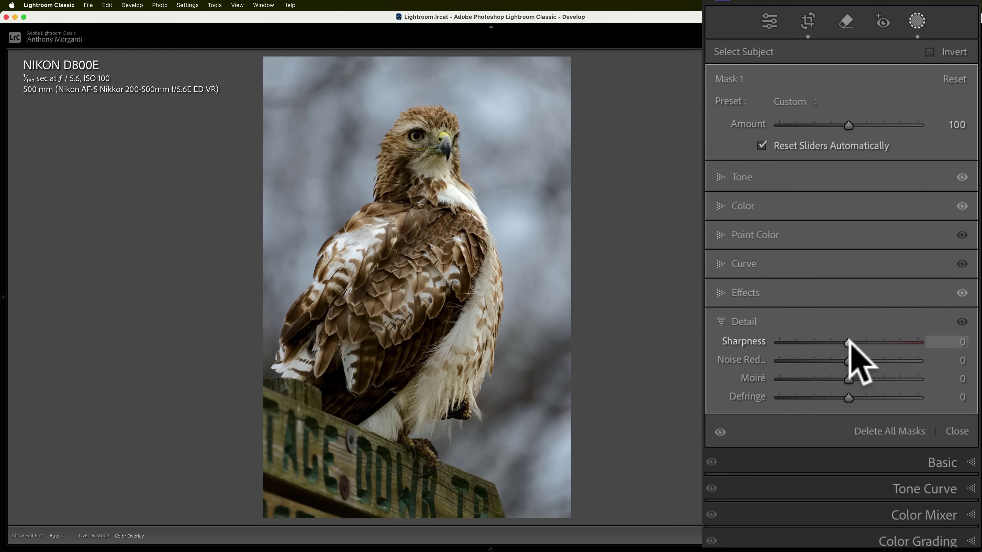
drag(850, 342, 868, 342)
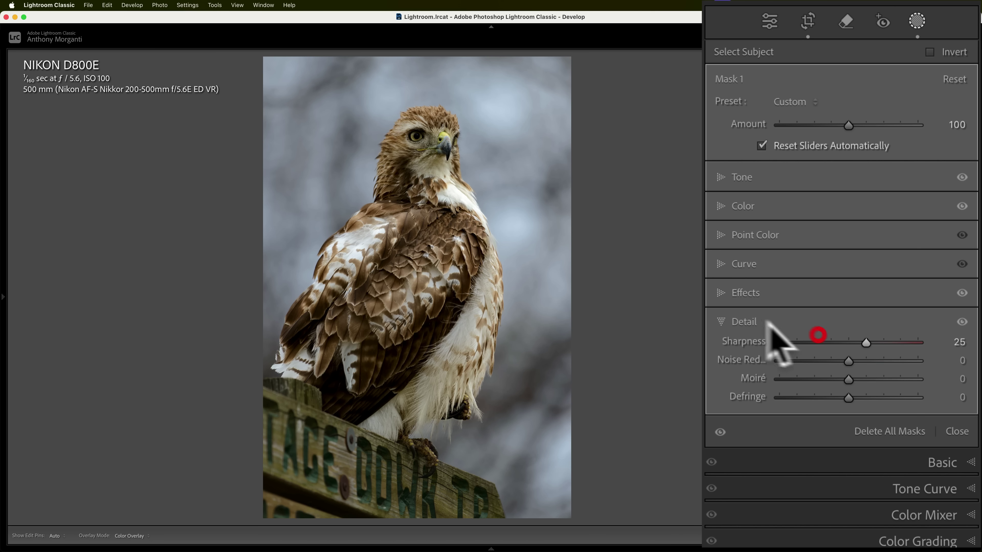
click(729, 322)
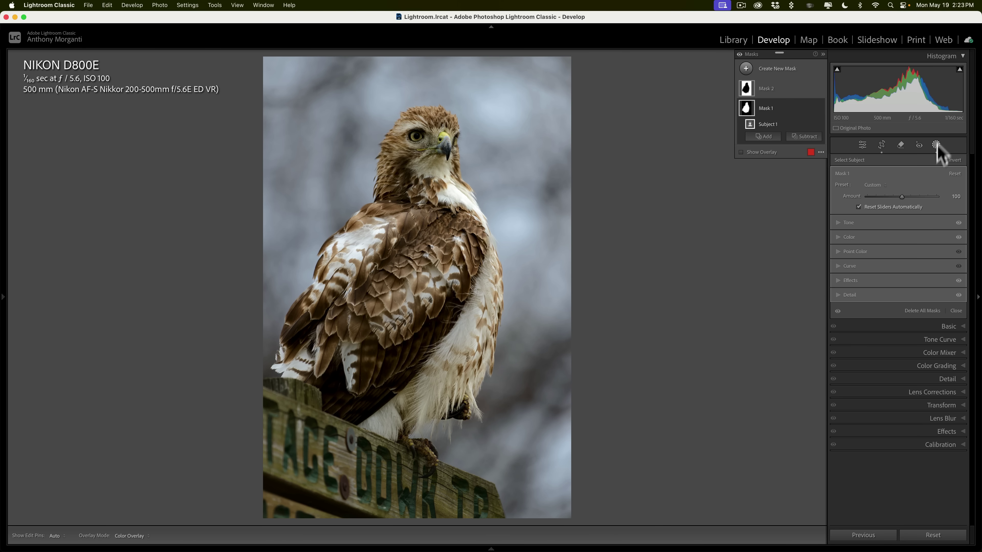
Step: Leave masking, add a post-crop vignette of about -19, and compare Before/After
click(938, 139)
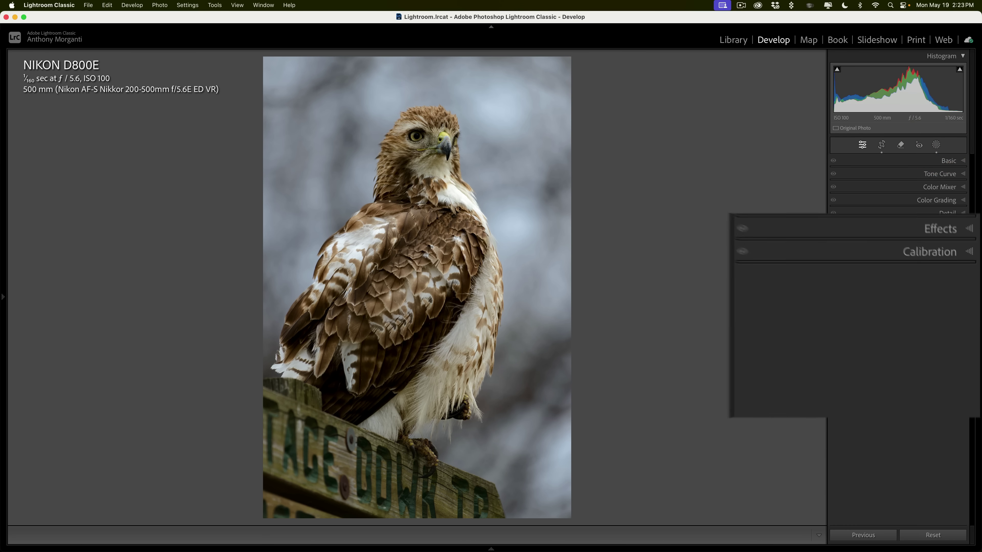
click(928, 211)
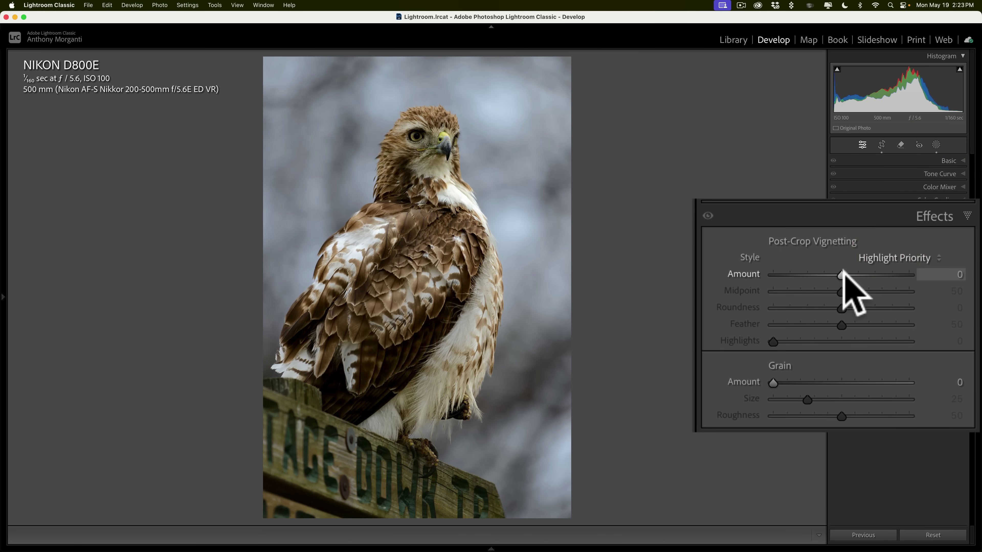
drag(842, 273, 828, 273)
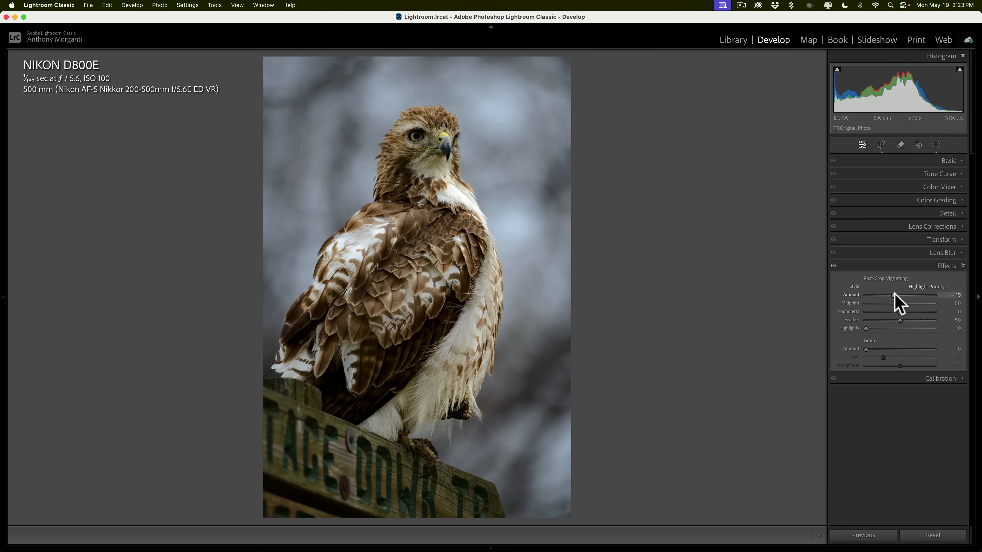
double_click(894, 295)
click(943, 266)
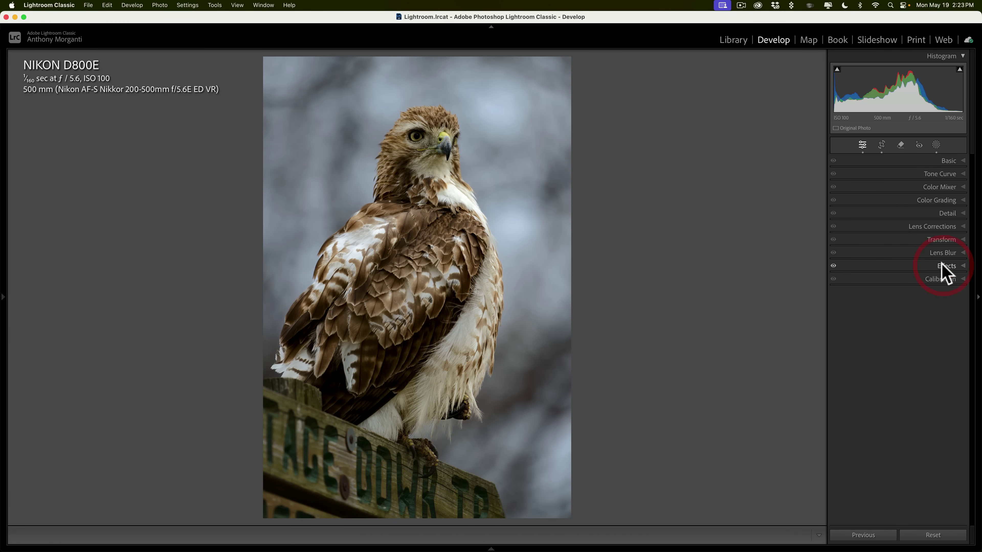
key(backslash)
key(backslash)
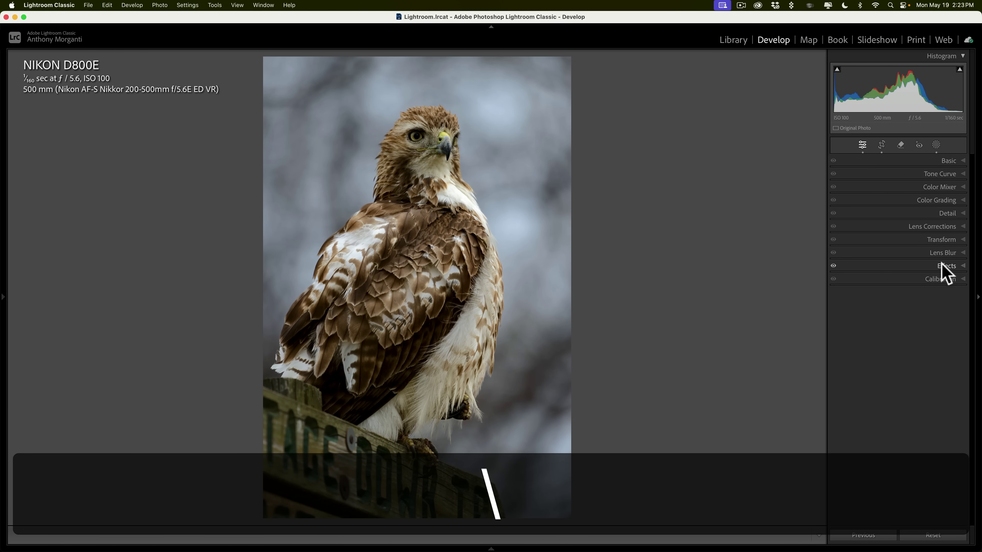
key(backslash)
key(backslash)
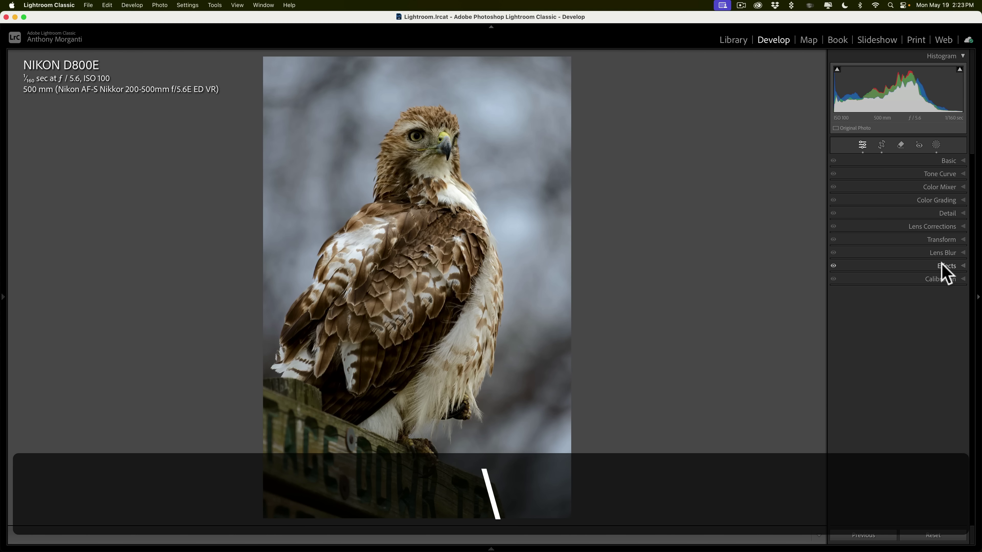